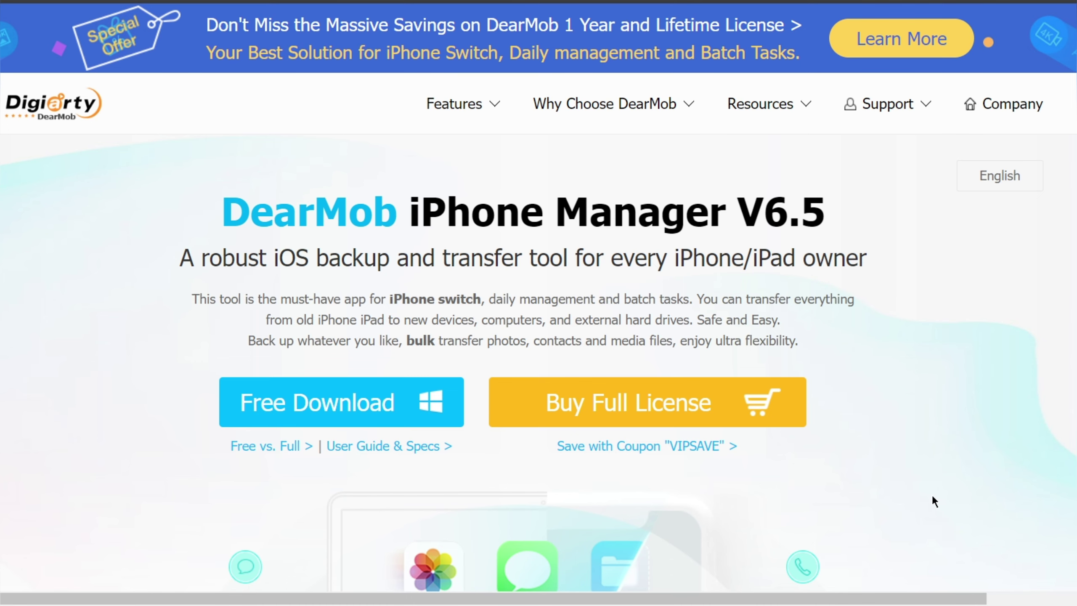
Step: Launch DearMob iPhone Manager from its desktop shortcut to reach the Not connected home screen
scroll(860, 478, down, 10)
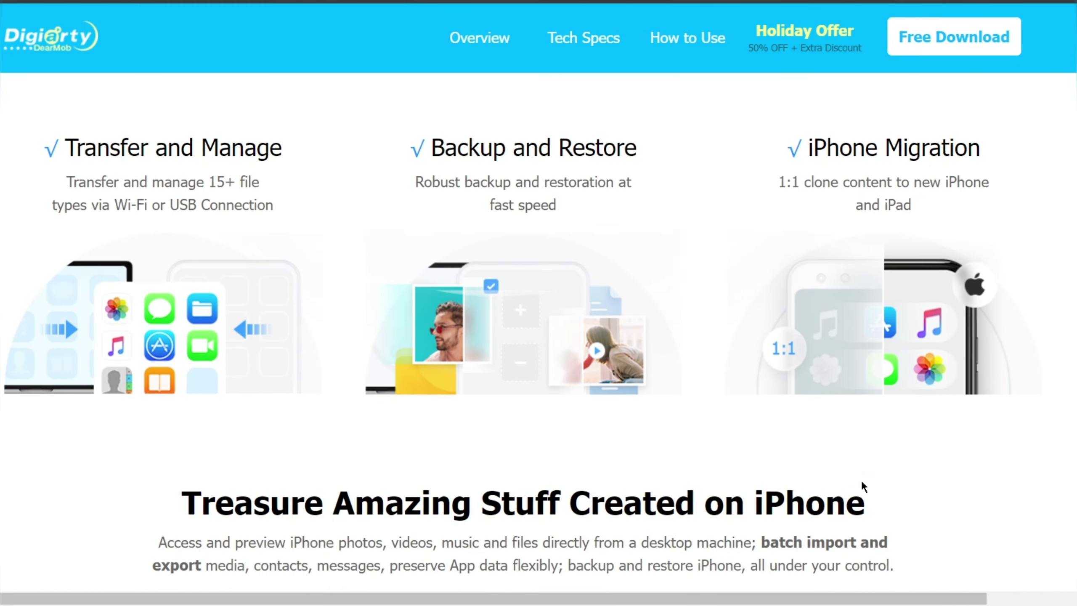
scroll(860, 478, up, 2)
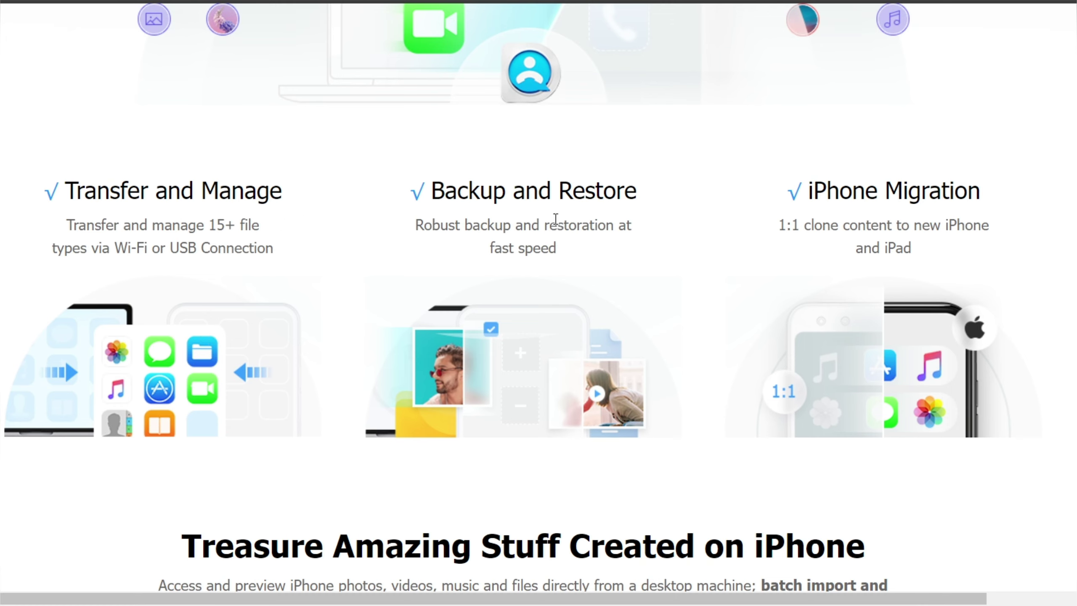
scroll(956, 248, down, 6)
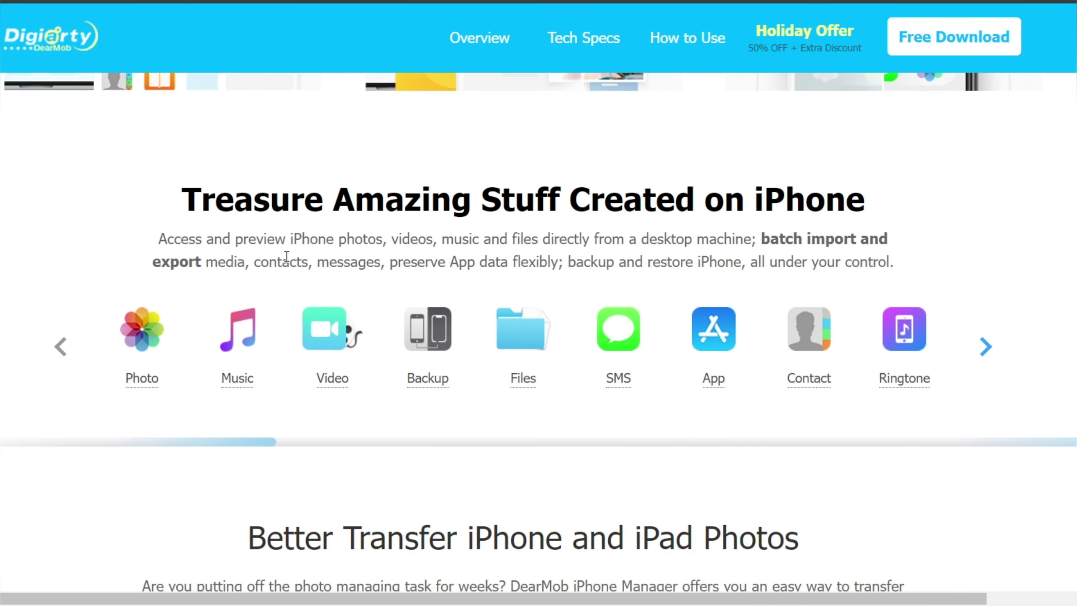
scroll(747, 375, up, 15)
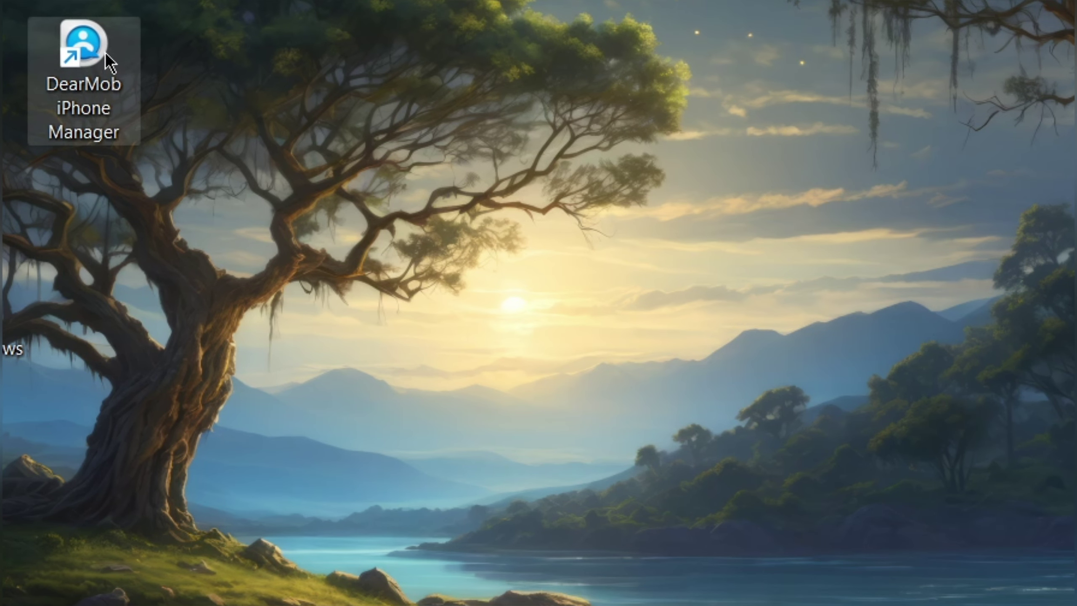
double_click(104, 58)
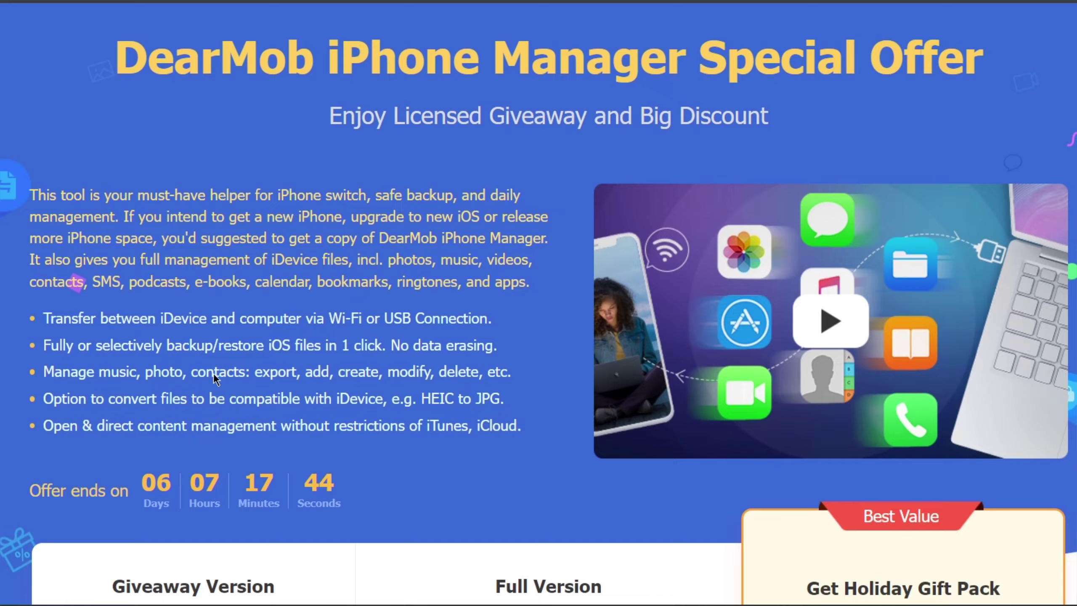
Step: Scroll the DearMob License Center email to show the Giveaway License code and I Confirm button
scroll(212, 373, up, 1)
scroll(212, 373, down, 1)
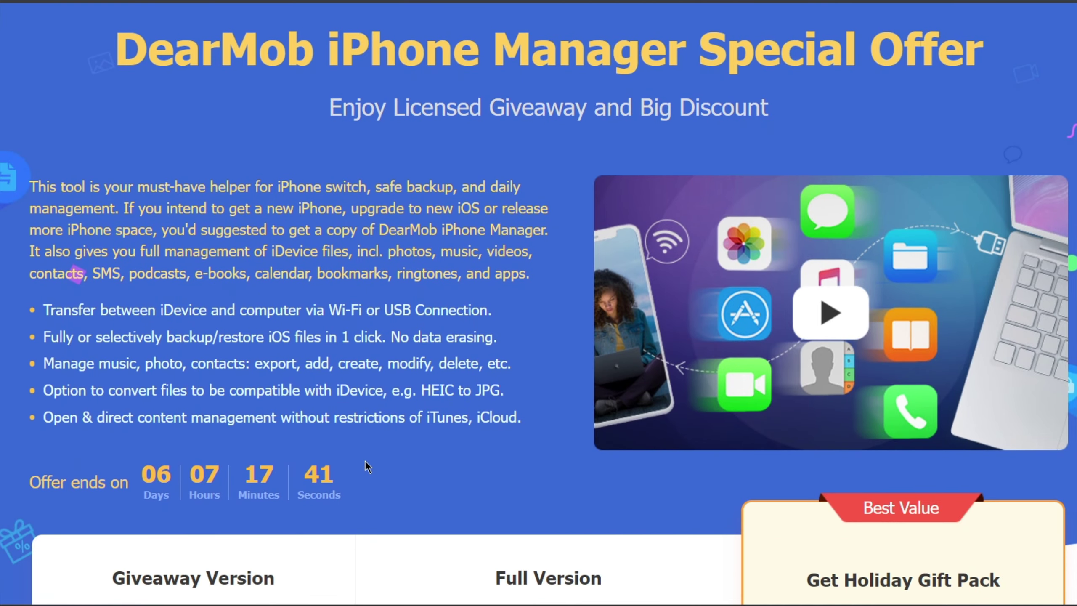
scroll(377, 447, down, 10)
drag(170, 235, 53, 237)
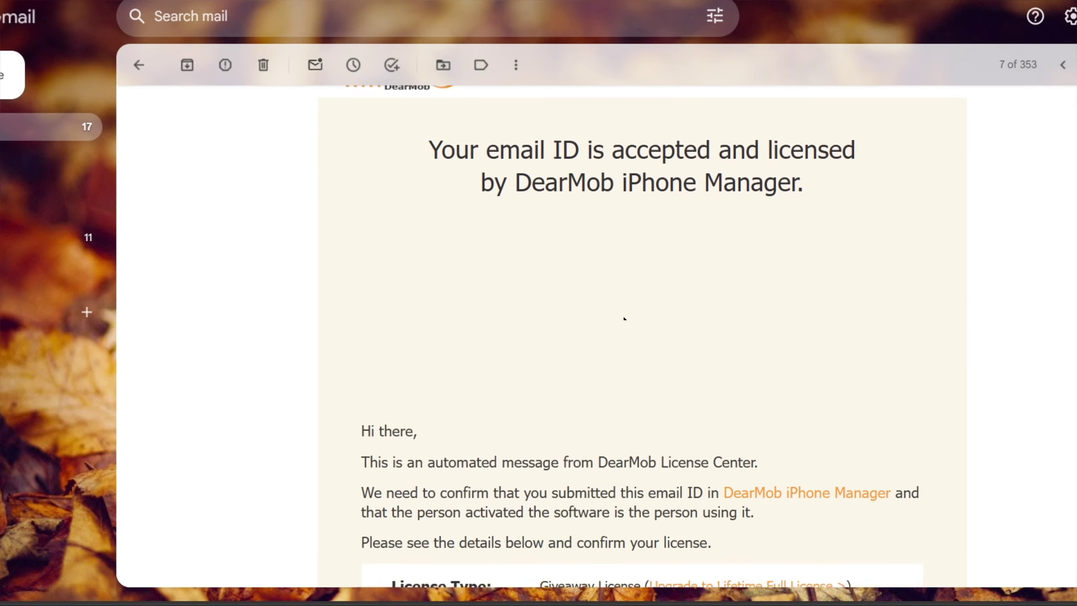
scroll(624, 318, down, 5)
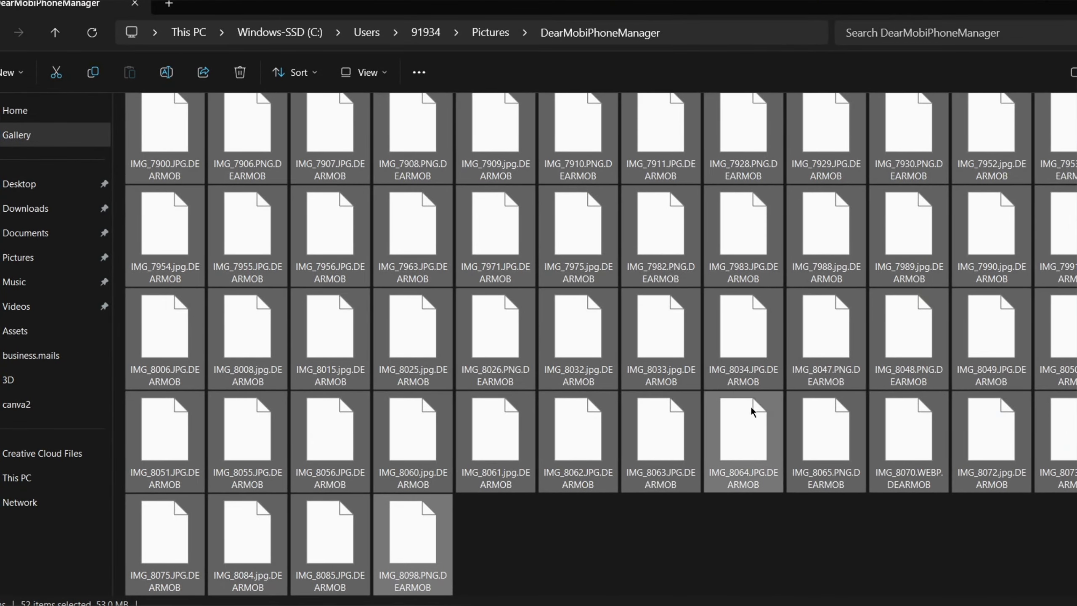
Step: Import all 21 photos into the PC Photos album and sync them to the iPhone
scroll(551, 445, up, 1)
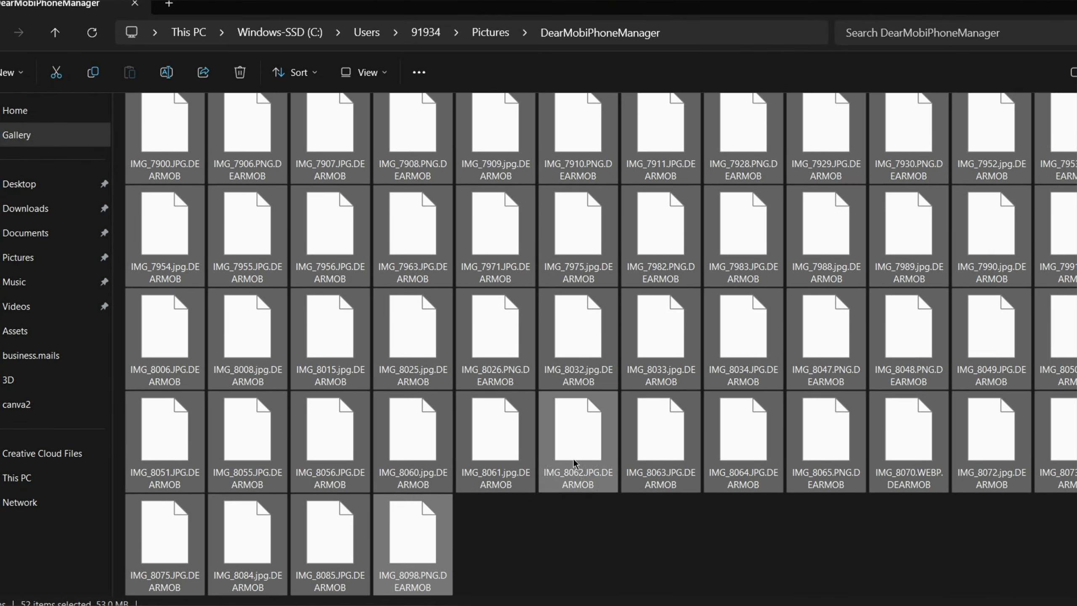
click(579, 479)
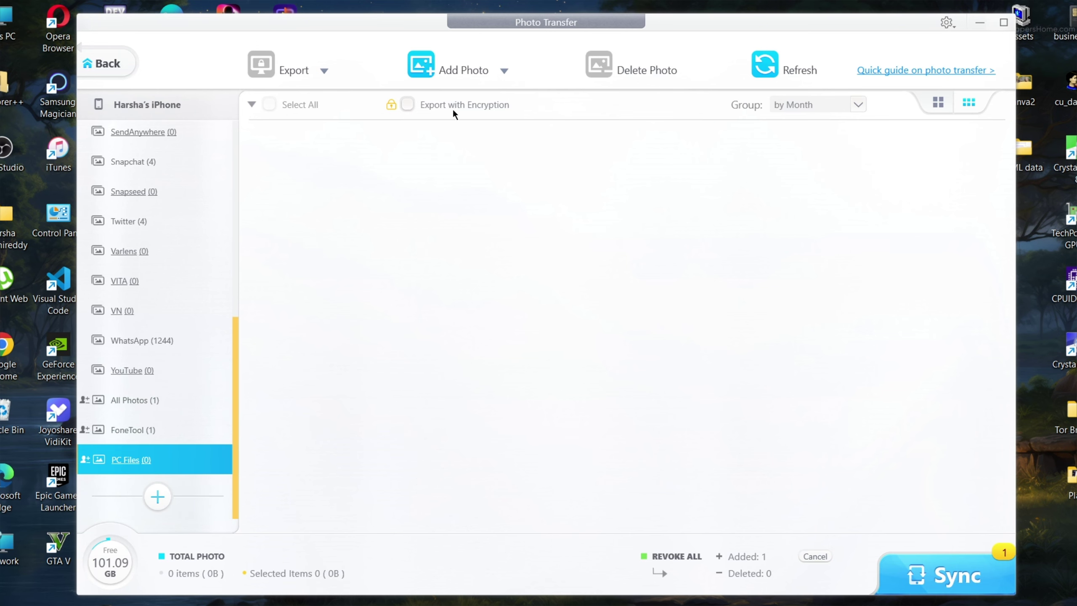
click(468, 81)
key(ctrl+a)
click(536, 339)
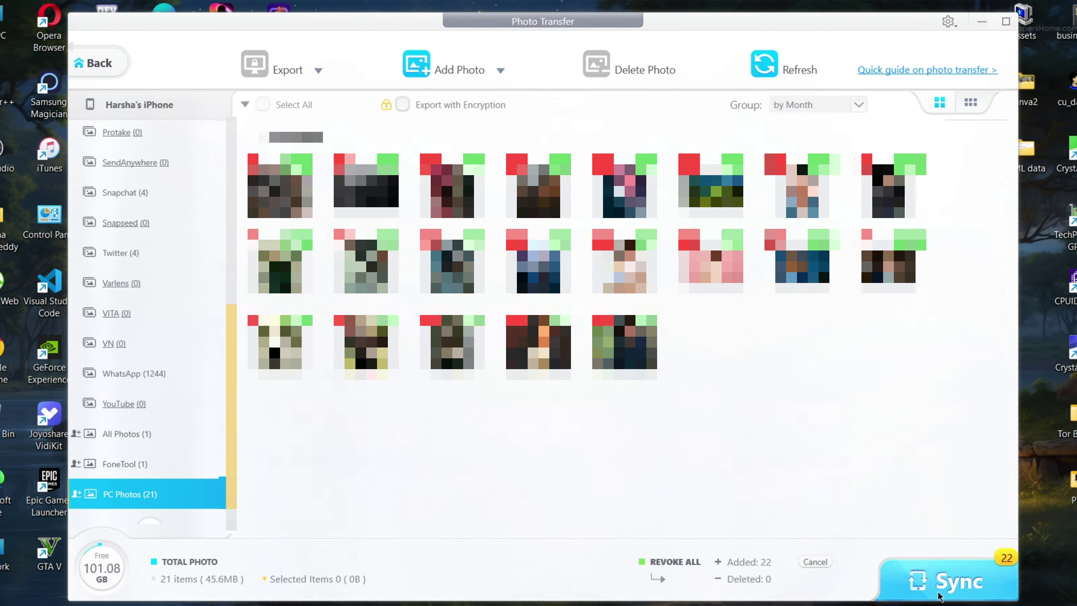
click(939, 577)
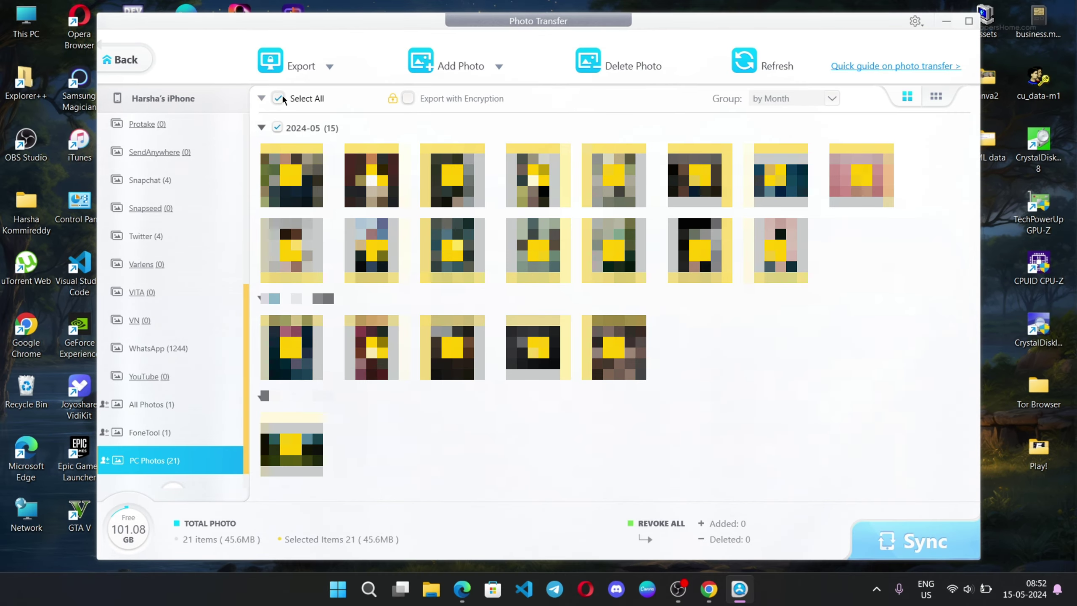
Step: Delete all 21 photos from the album, sync the removal, and open Music Manager
click(285, 104)
click(616, 73)
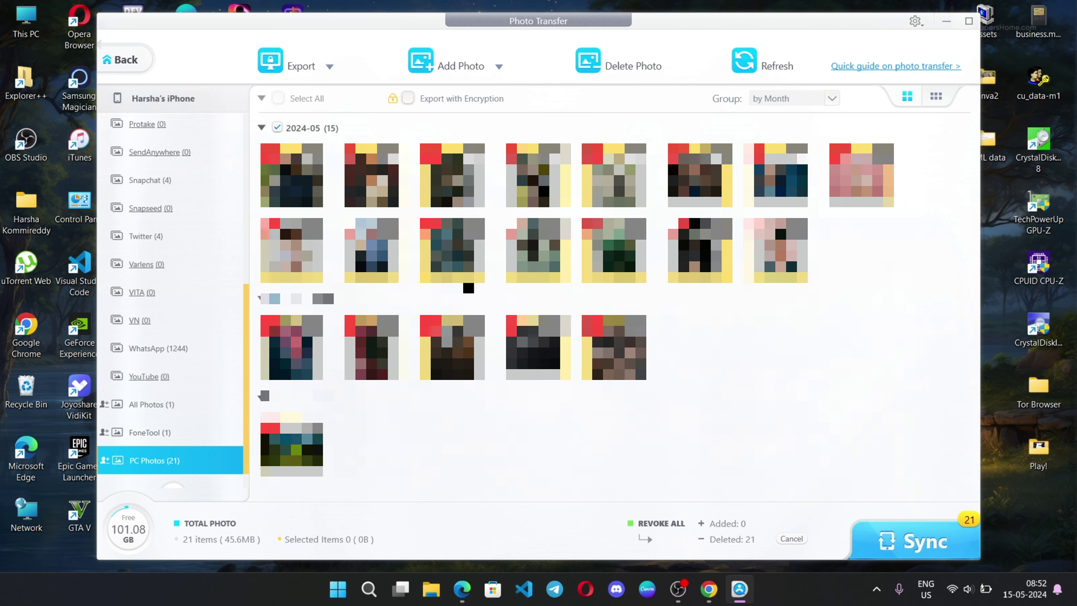
click(883, 533)
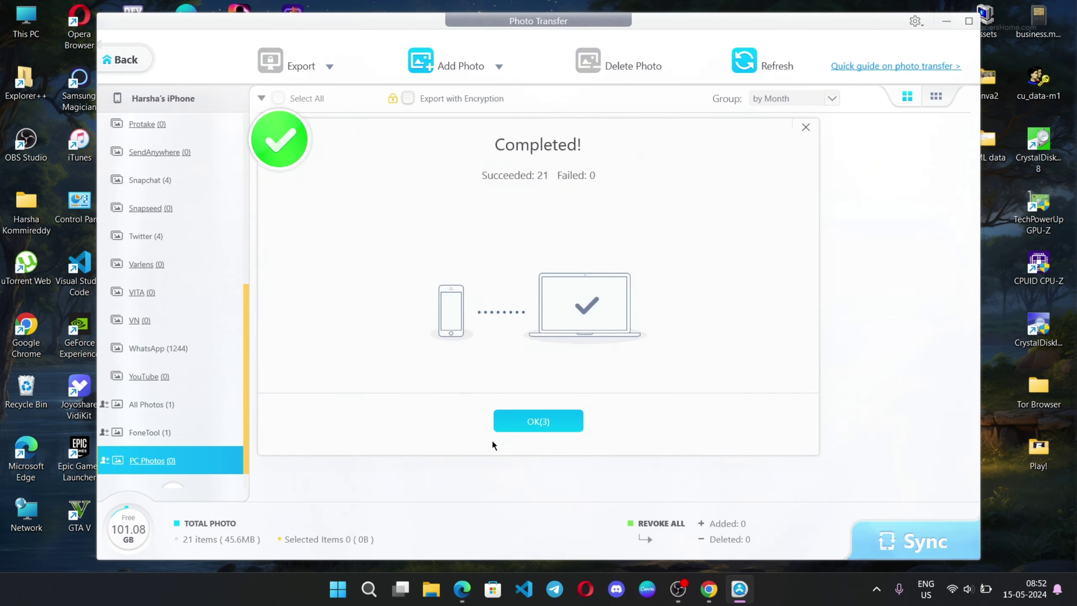
click(123, 59)
click(359, 122)
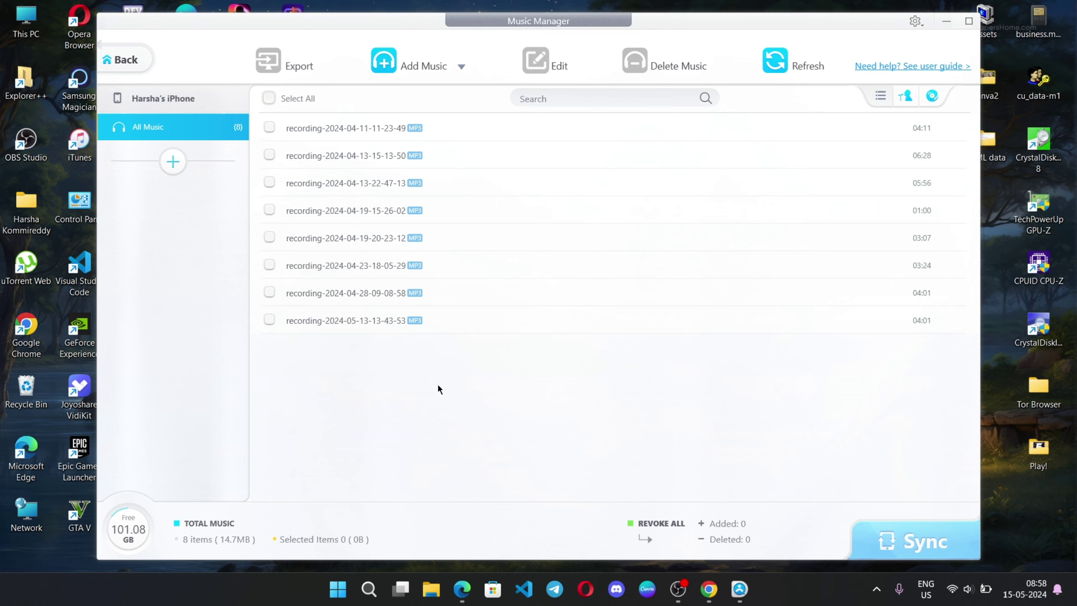
Step: Export all eight recordings to the computer
click(269, 98)
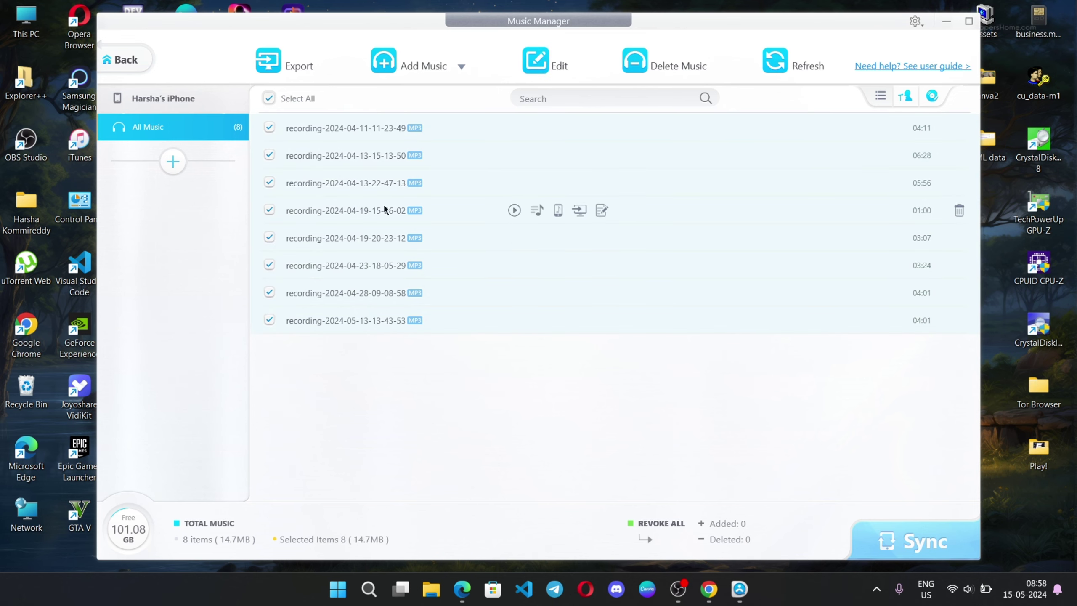
click(271, 63)
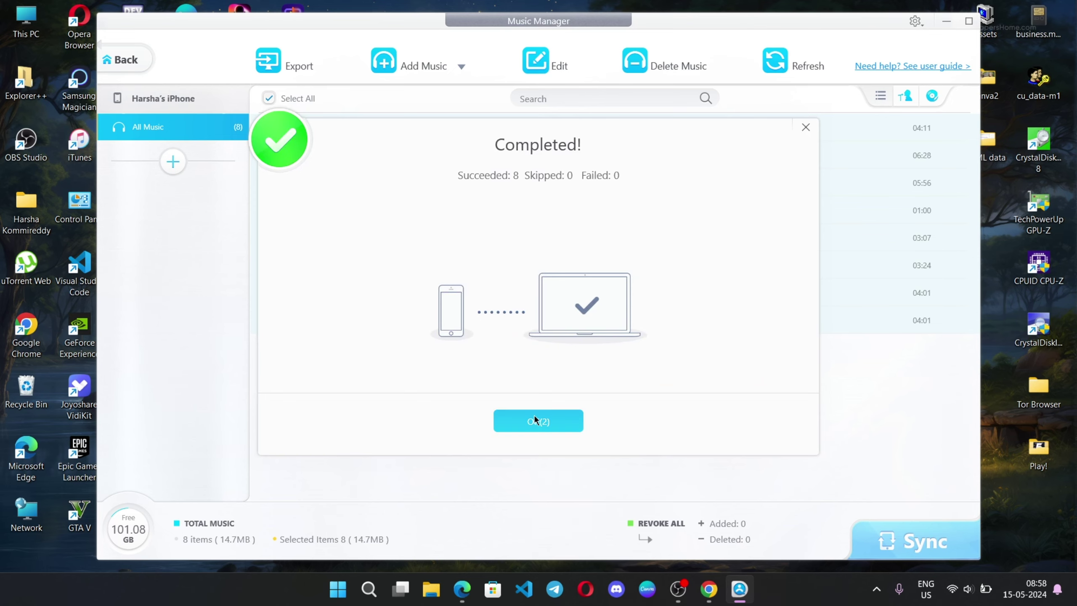
click(533, 414)
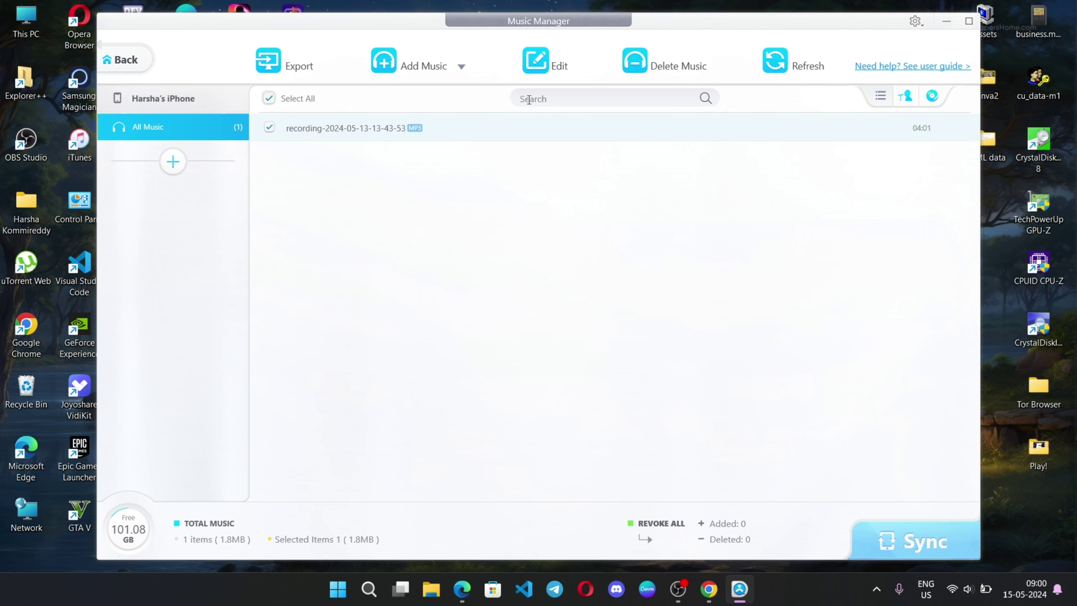
Step: Change the recording's artist from Unknown to RGB
click(535, 61)
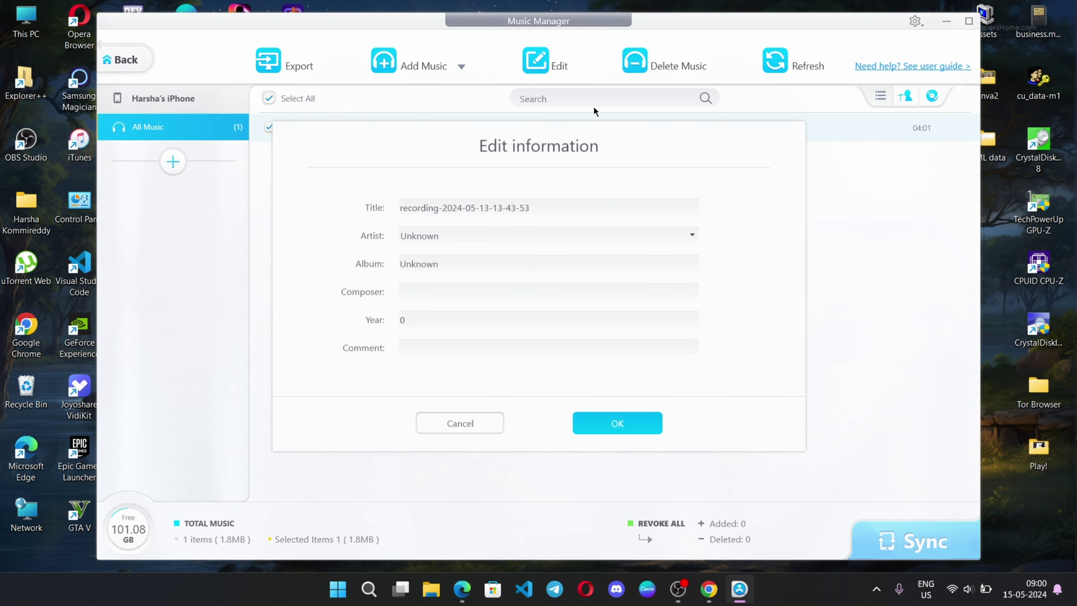
double_click(481, 231)
key(BackSpace)
text(RGB)
key(Return)
Step: Delete the recording from the iPhone and sync the removal
click(953, 129)
click(632, 427)
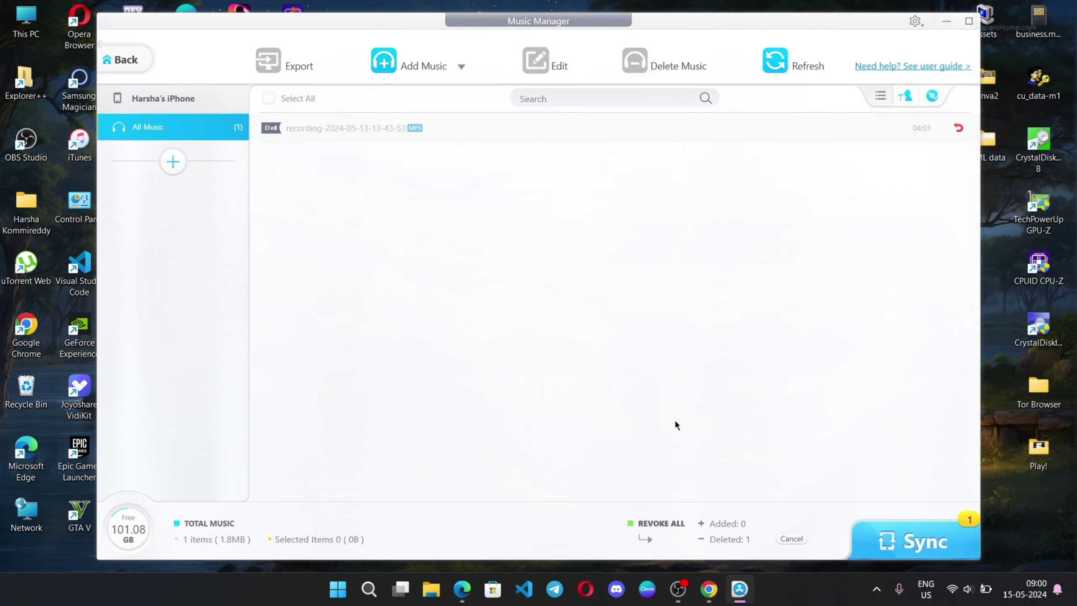
click(902, 547)
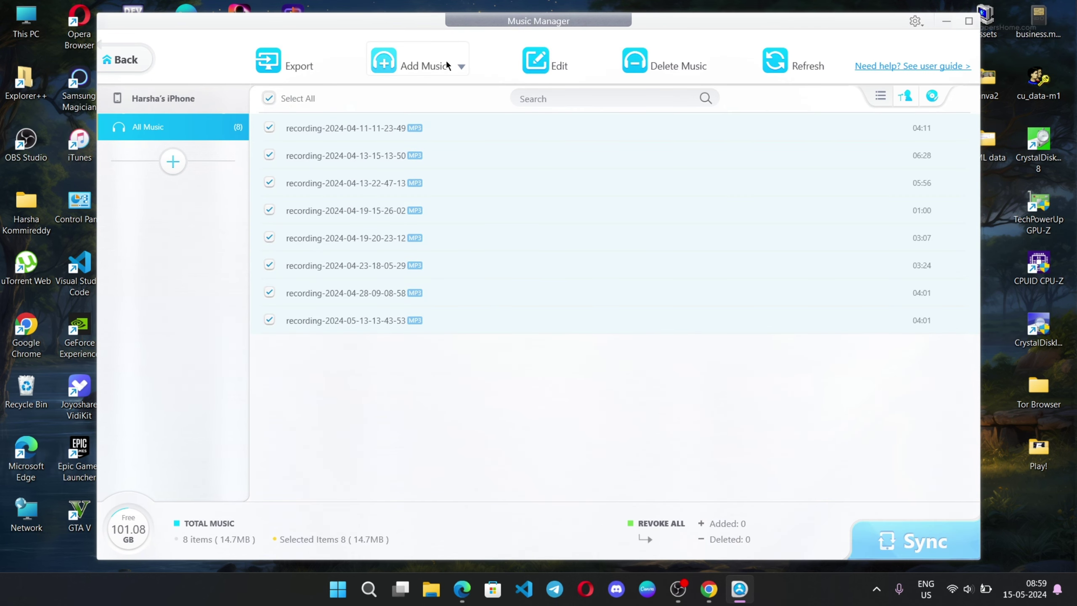
click(123, 60)
Step: Export the four videos from the video manager to the computer
click(532, 261)
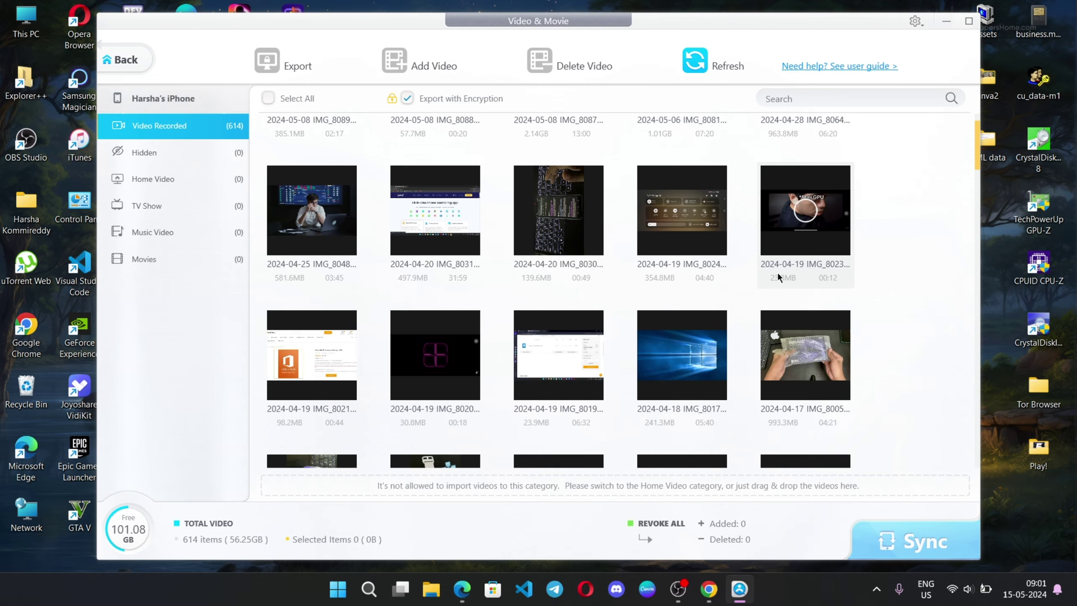
scroll(778, 276, down, 8)
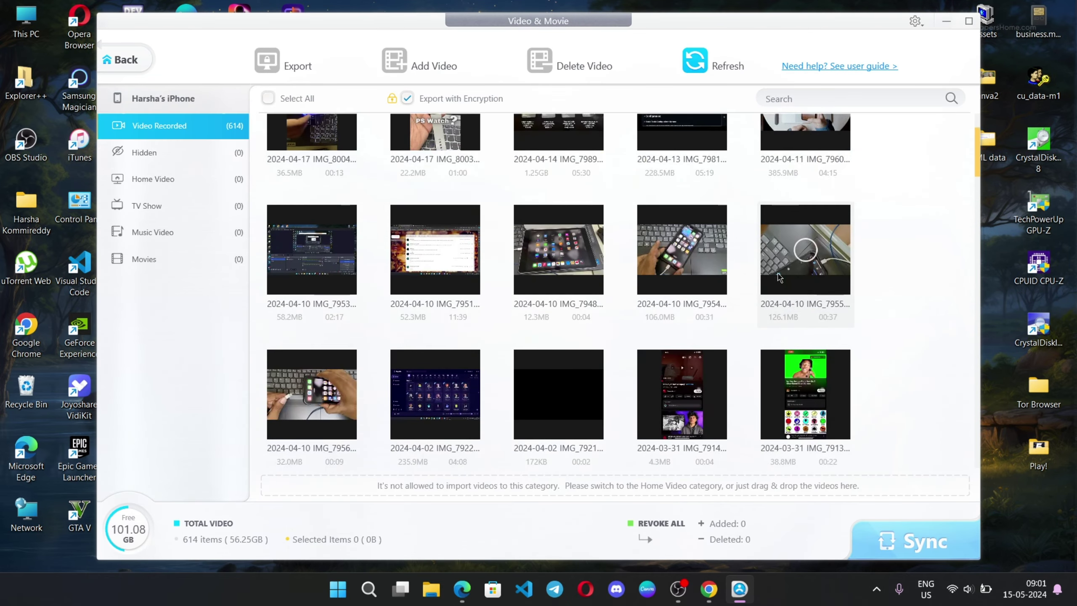
scroll(778, 276, down, 5)
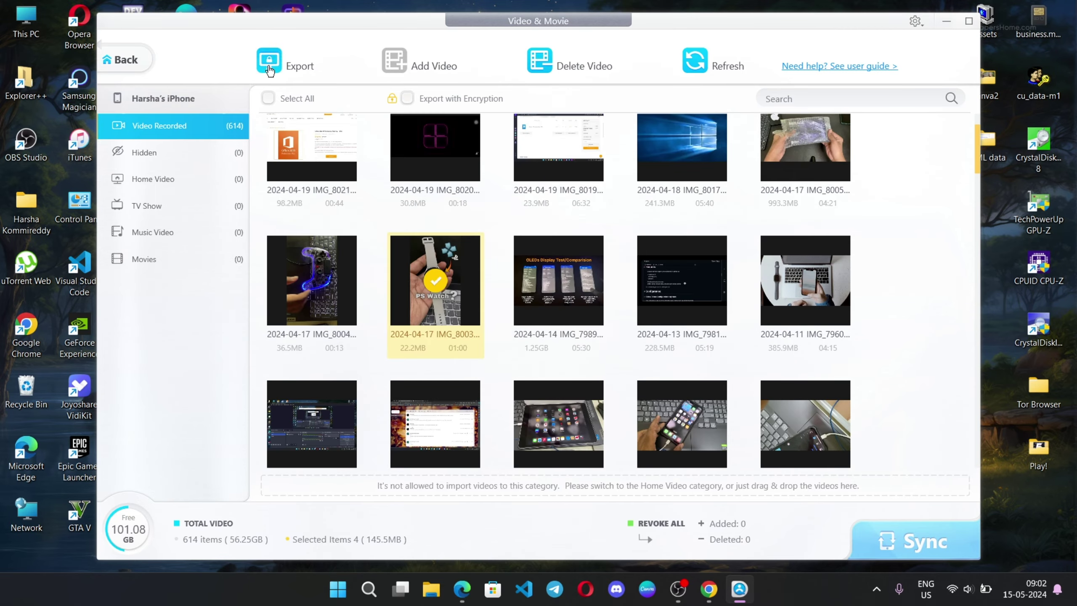
click(267, 62)
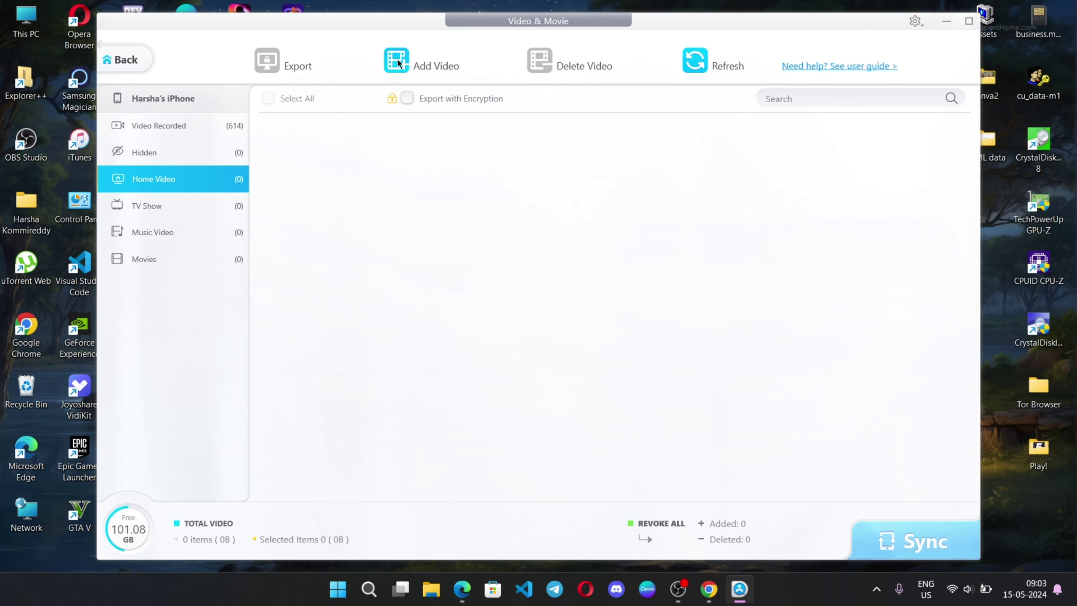
Step: Import 4K SAMPLE HDR into Home Video and sync it to the iPhone
click(398, 59)
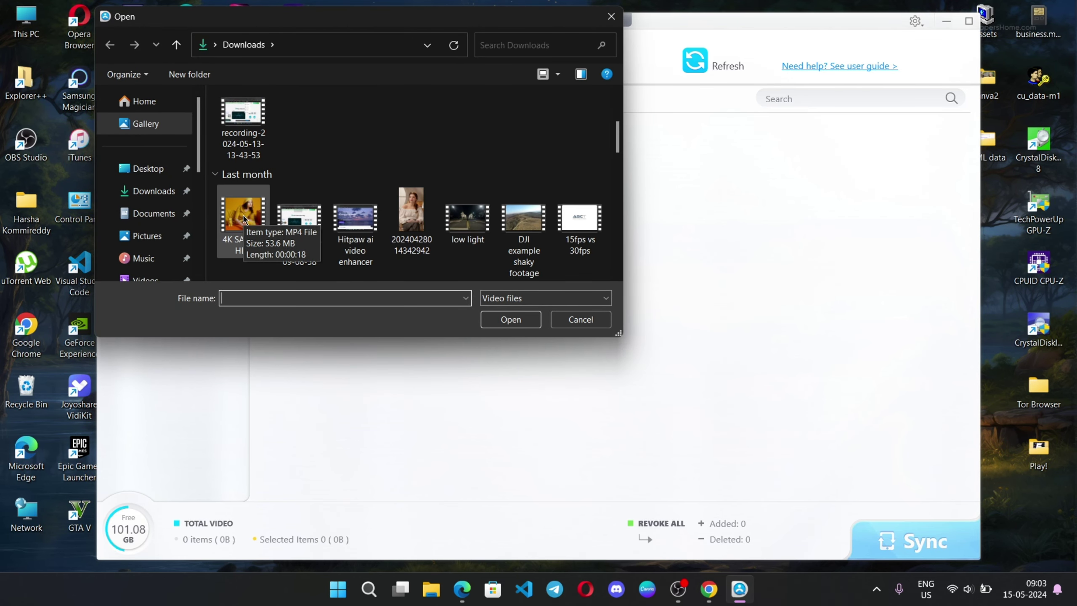
click(244, 219)
double_click(244, 219)
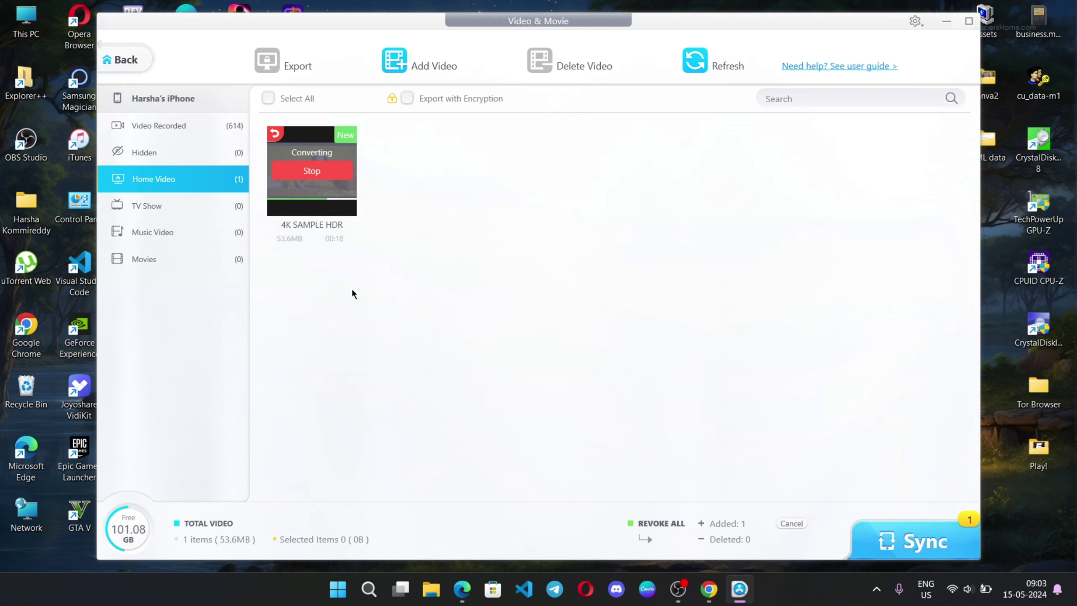
click(924, 534)
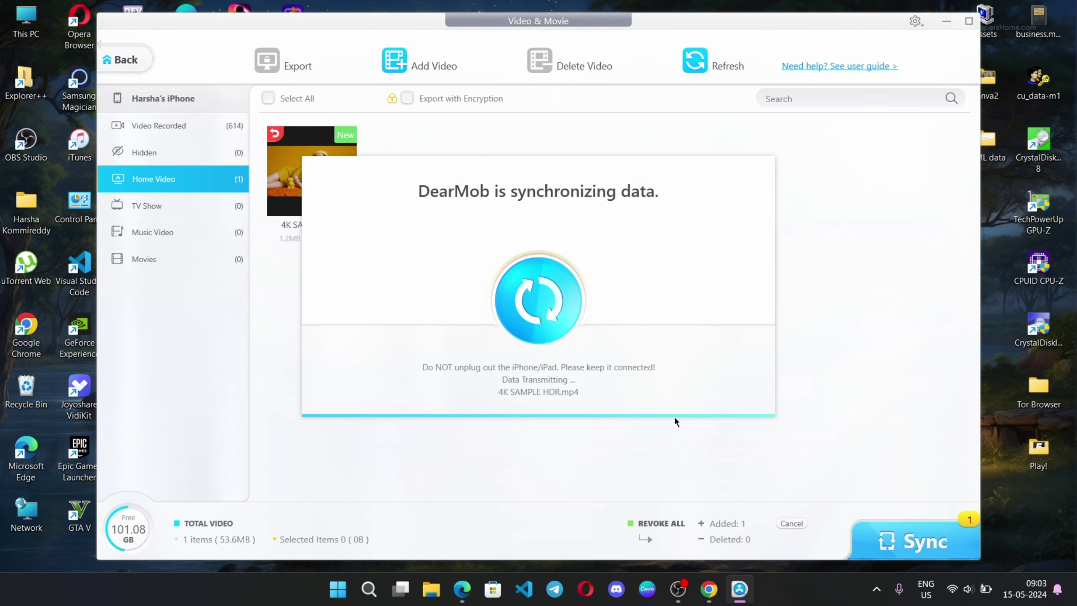
Step: Mark the 4K SAMPLE HDR video for deletion and open Backup & Restore
click(291, 96)
click(577, 65)
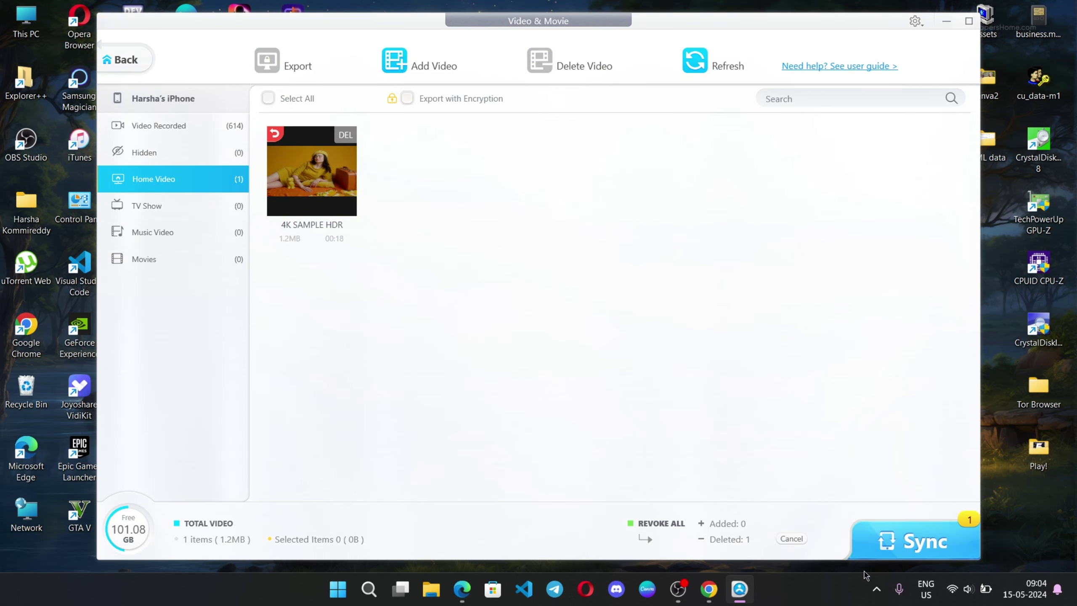
click(123, 59)
click(458, 99)
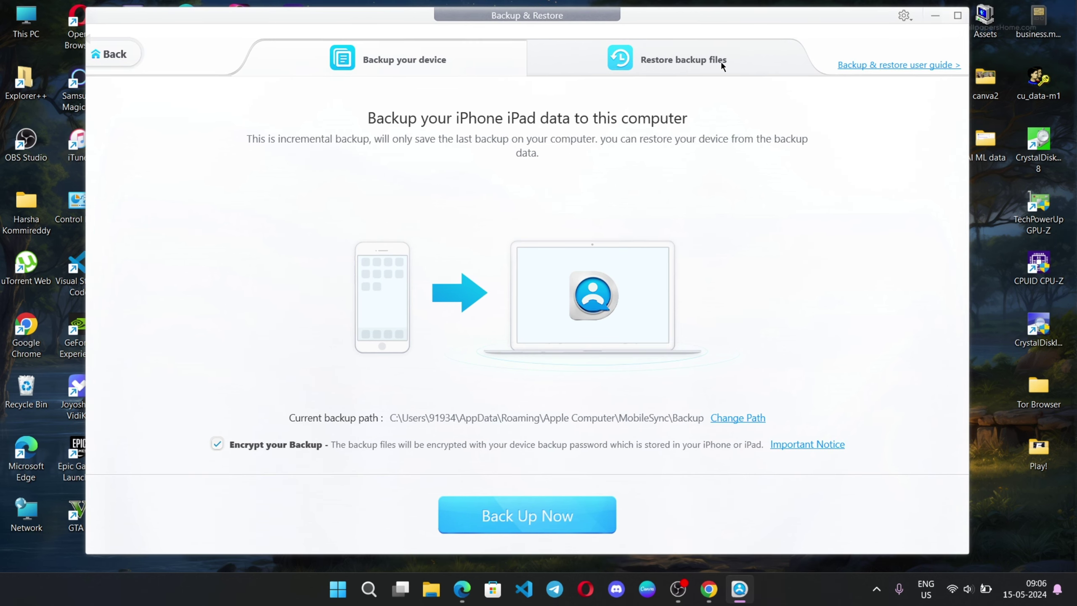
Step: Start the iPhone backup with Back Up Now on the Backup your device tab
click(720, 61)
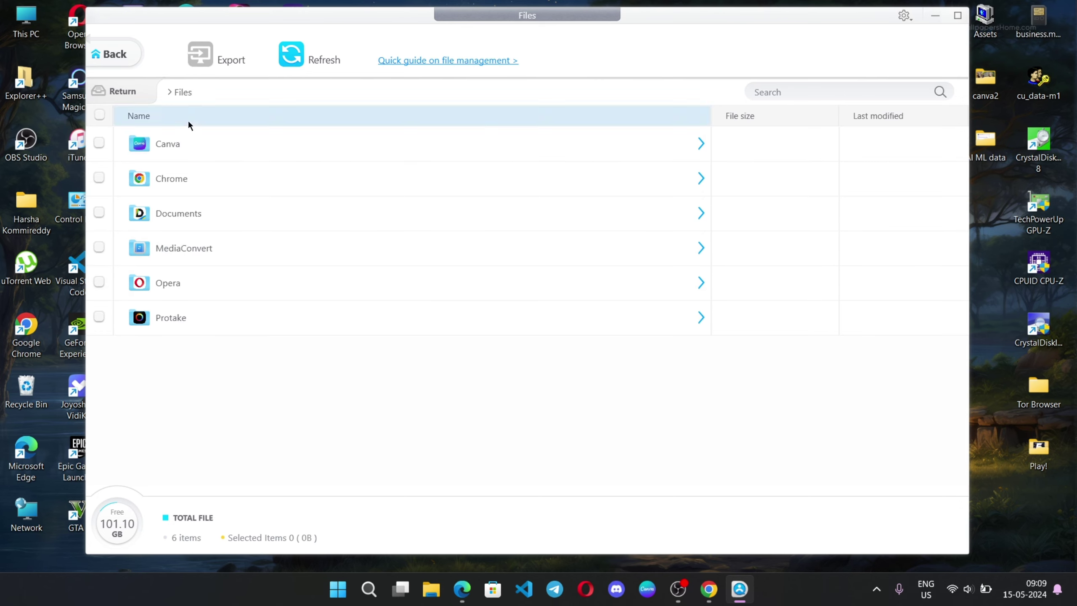
Step: Export the Chrome folder from Files to the computer
click(156, 179)
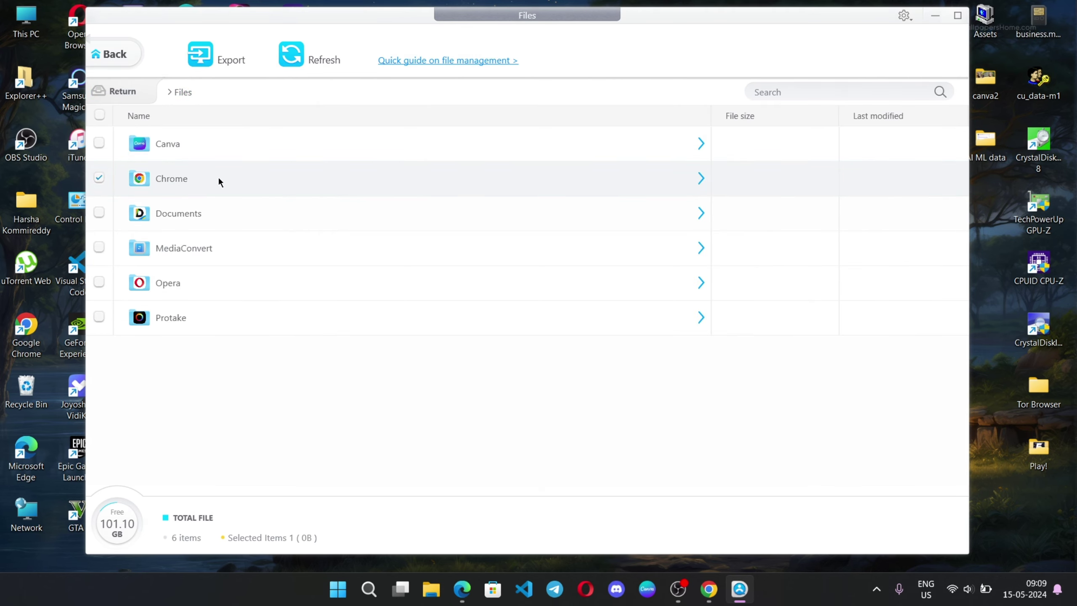
click(209, 58)
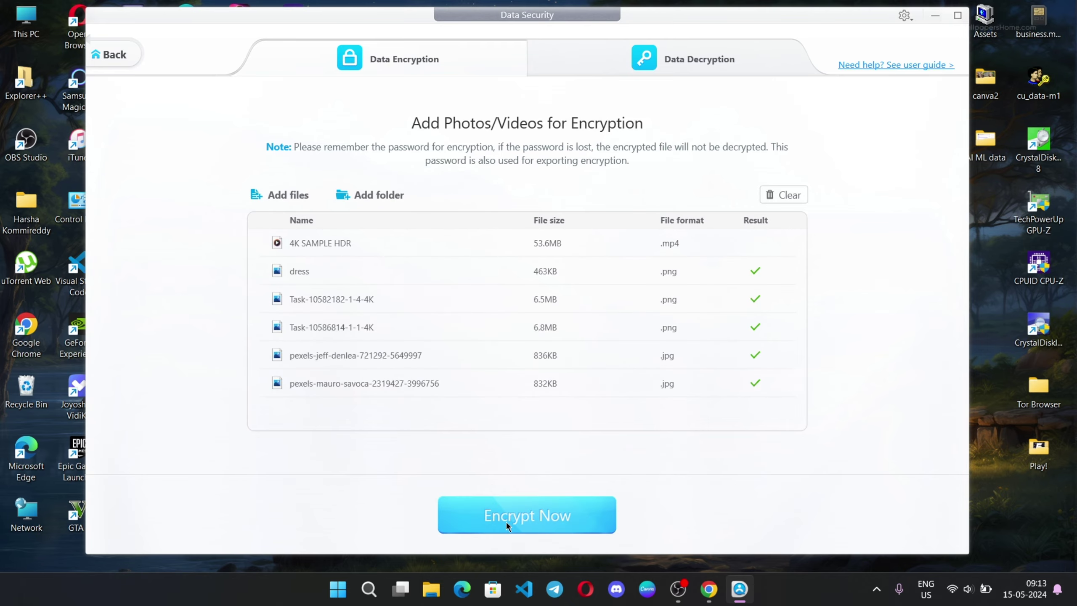
Step: Encrypt the six photos and video, then begin decrypting them and enter the password
click(507, 523)
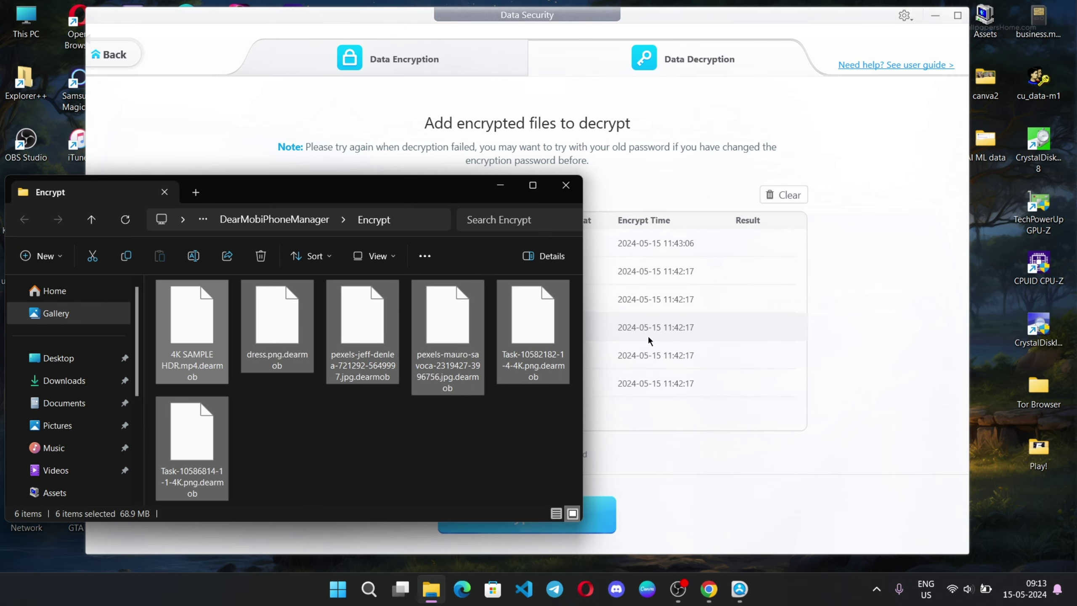
click(553, 187)
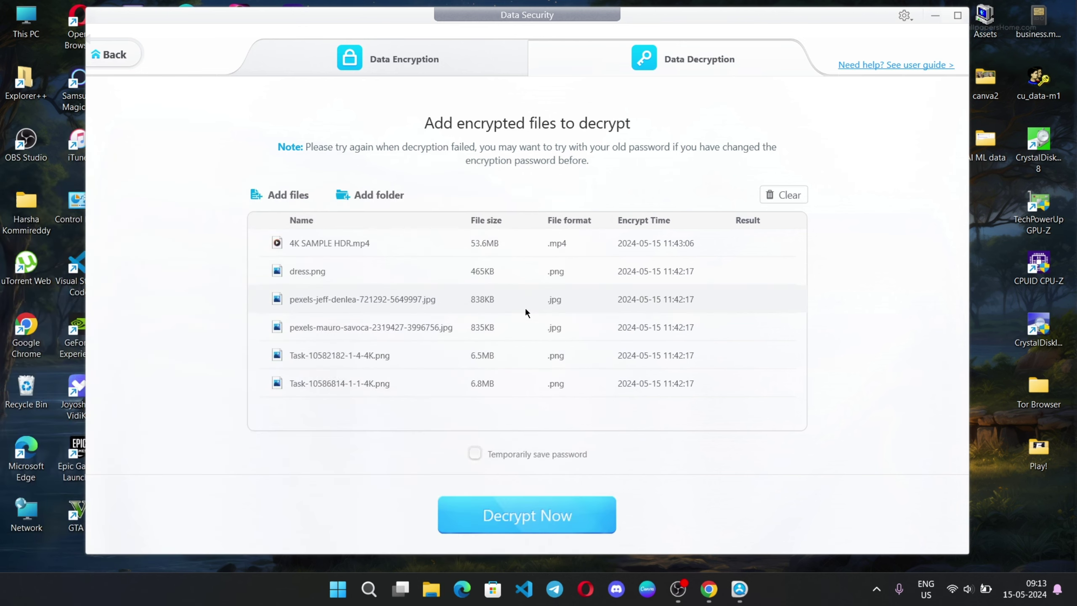
click(607, 512)
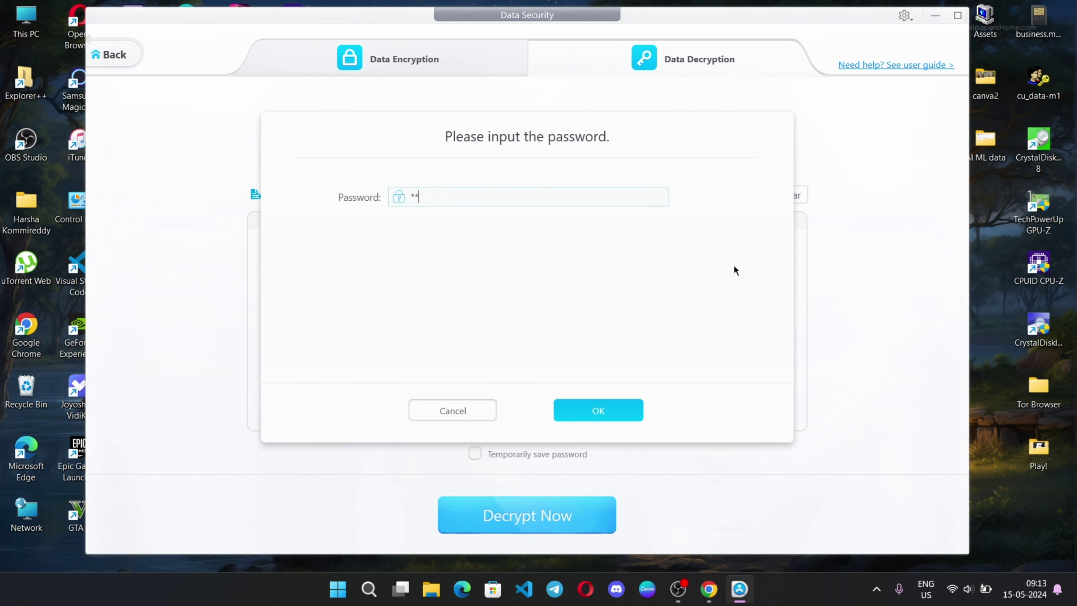
Step: Confirm the decryption password, then leave Podcast and open the Book library
click(594, 412)
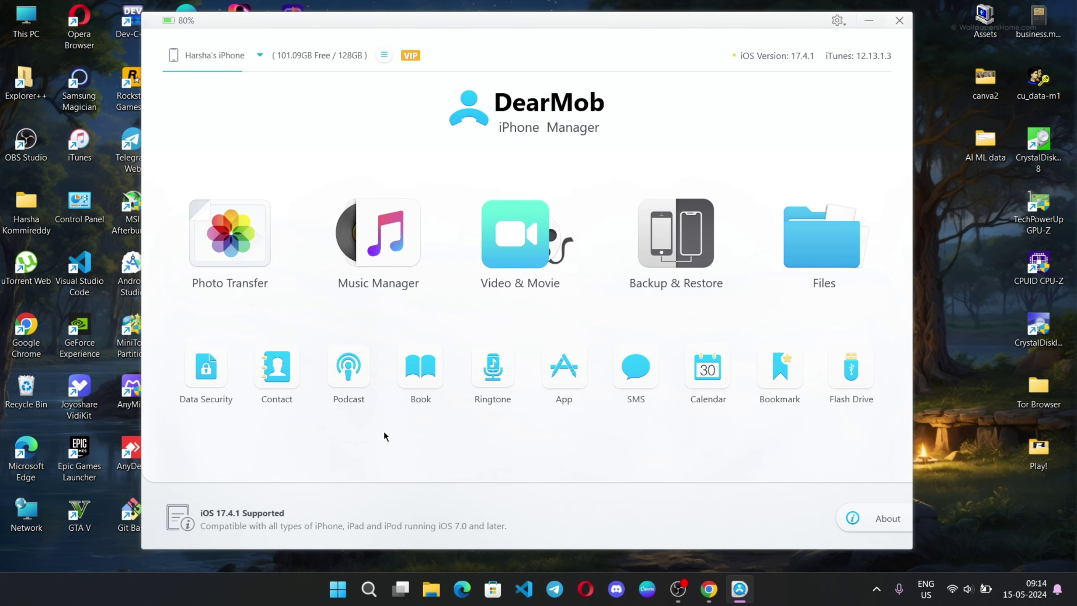
click(347, 371)
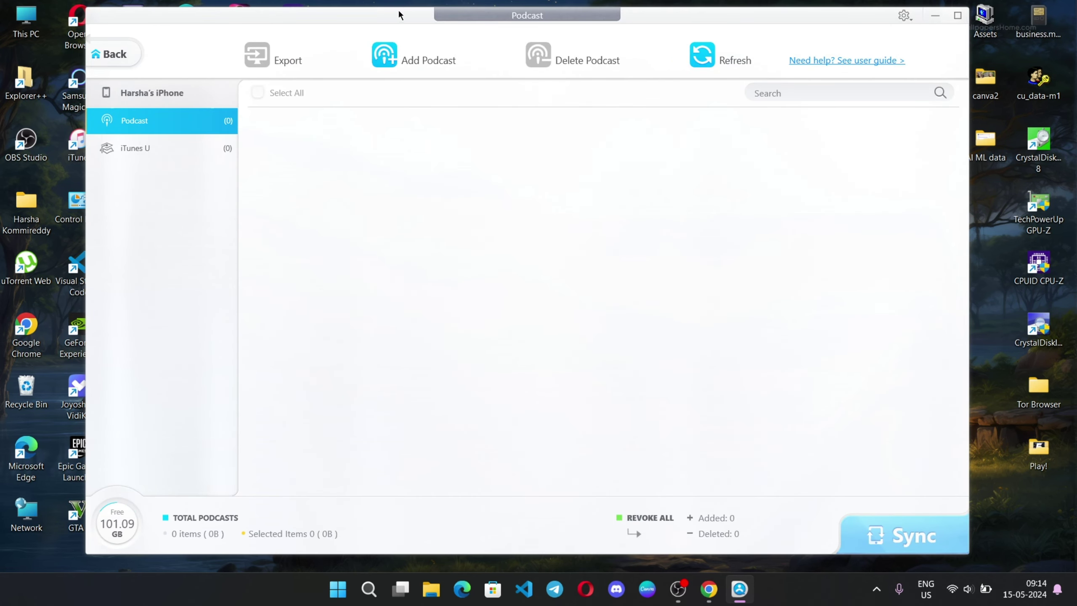
key(alt+F4)
click(429, 374)
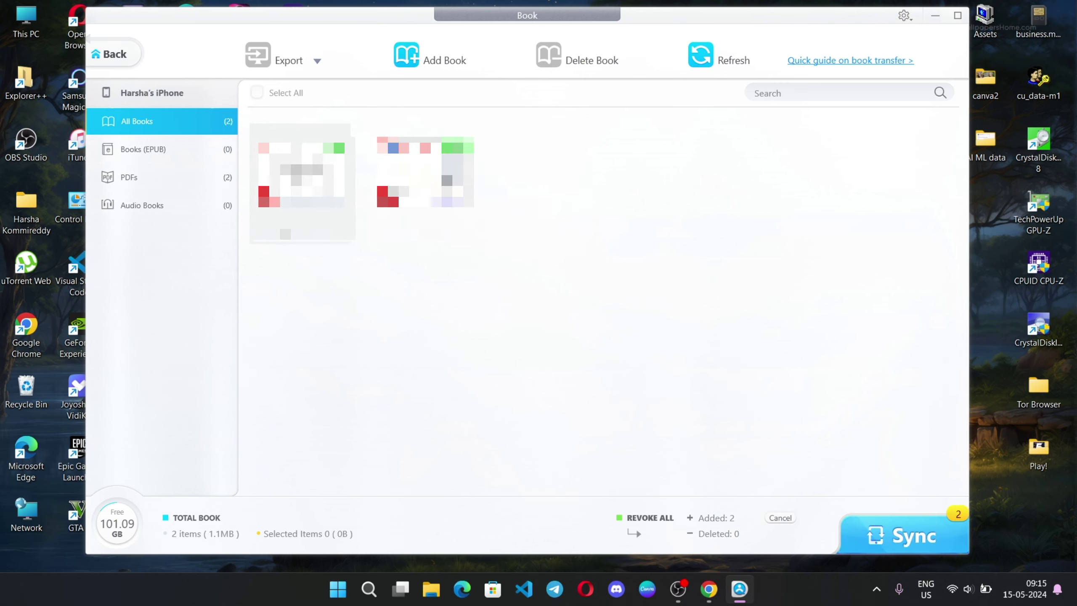
Step: Sync the two books, browse Ringtone, then sync the pending app deletion in App
click(899, 534)
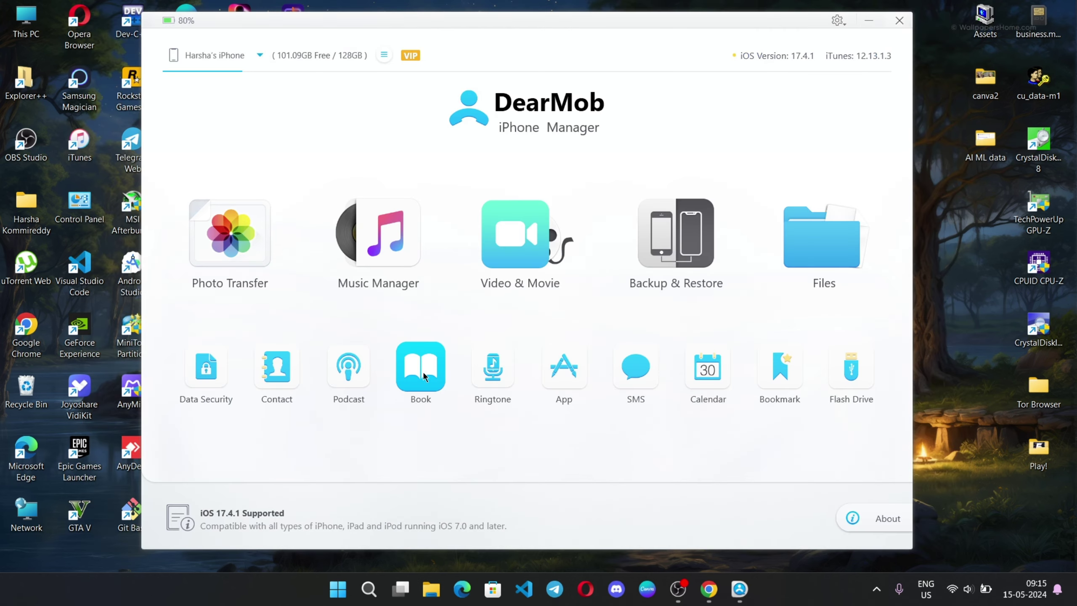
click(489, 370)
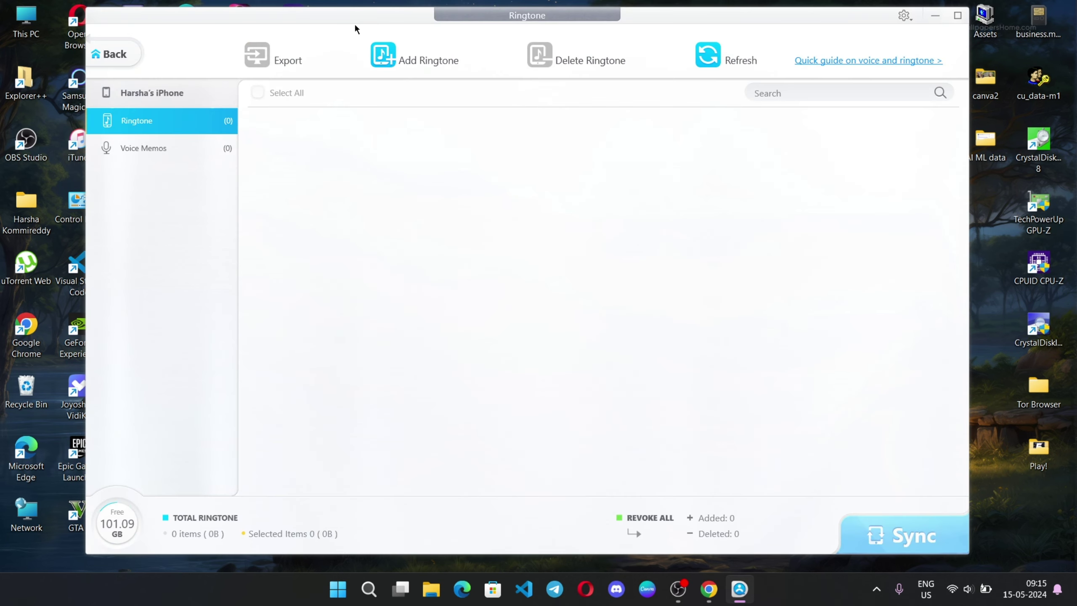
click(118, 49)
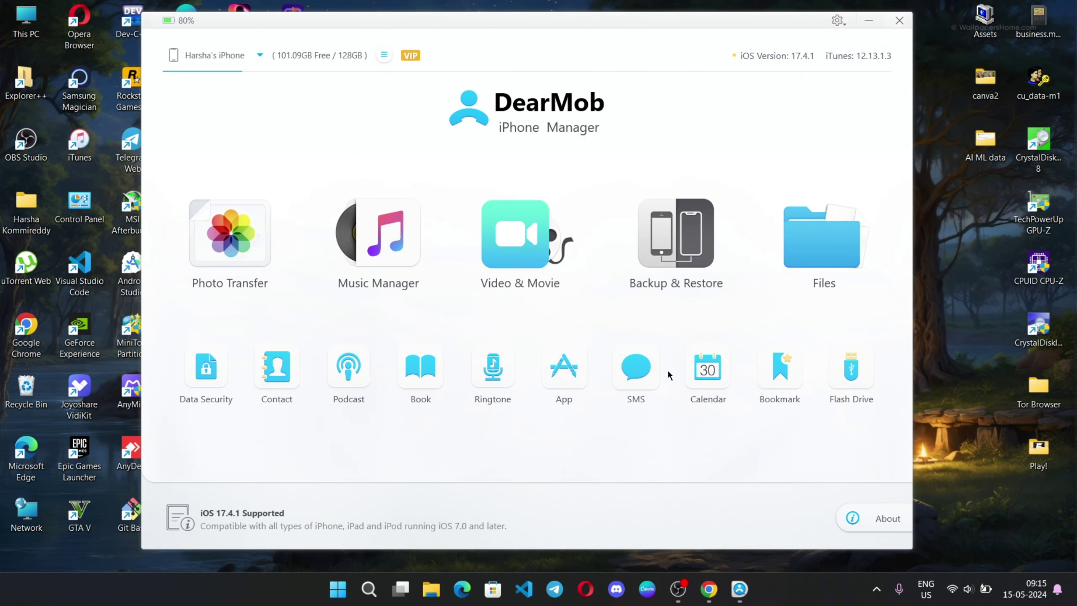
click(579, 366)
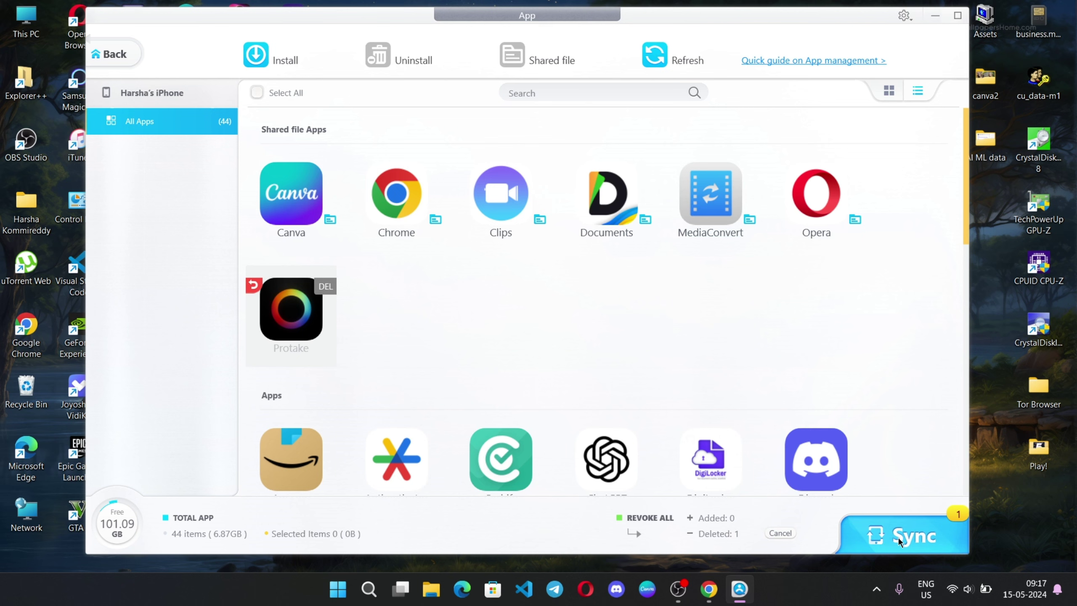
click(897, 536)
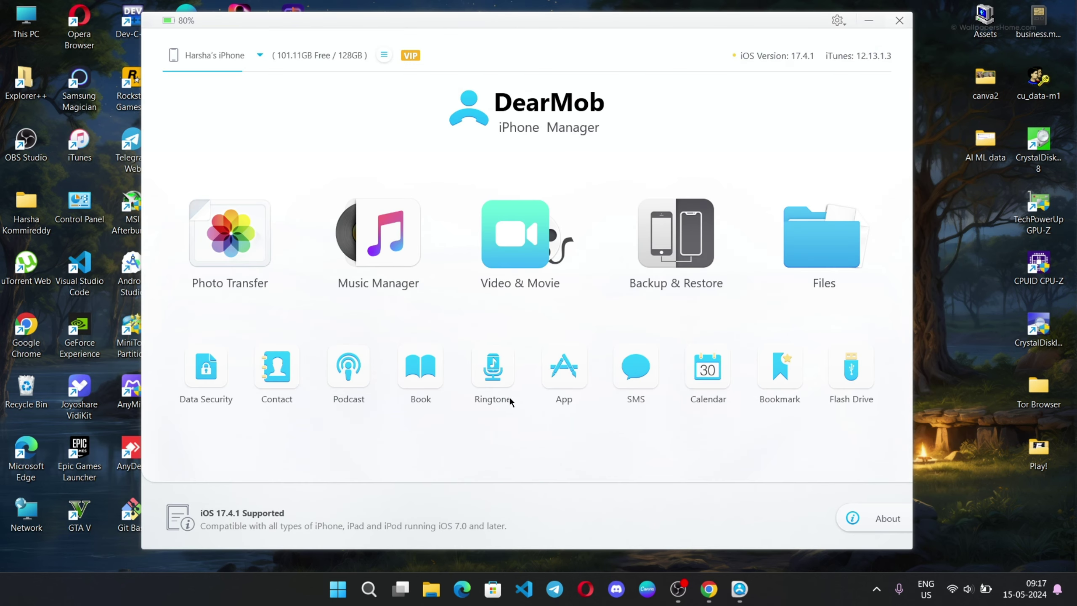
Step: Browse SMS and Calendar, then open the BookmarksBar folder in Bookmarks
click(640, 391)
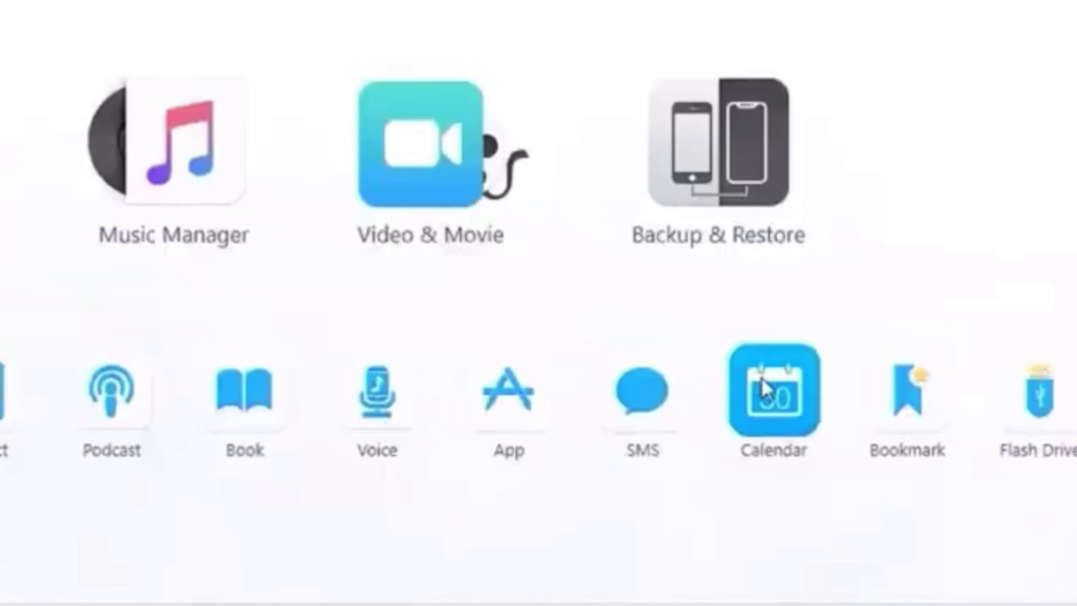
click(707, 367)
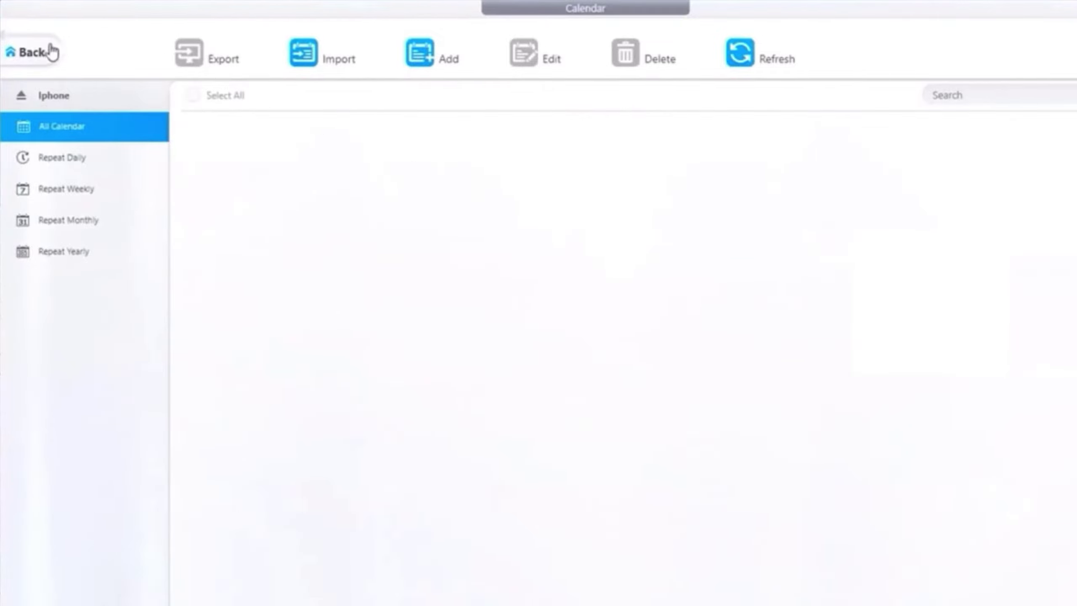
click(51, 52)
click(775, 344)
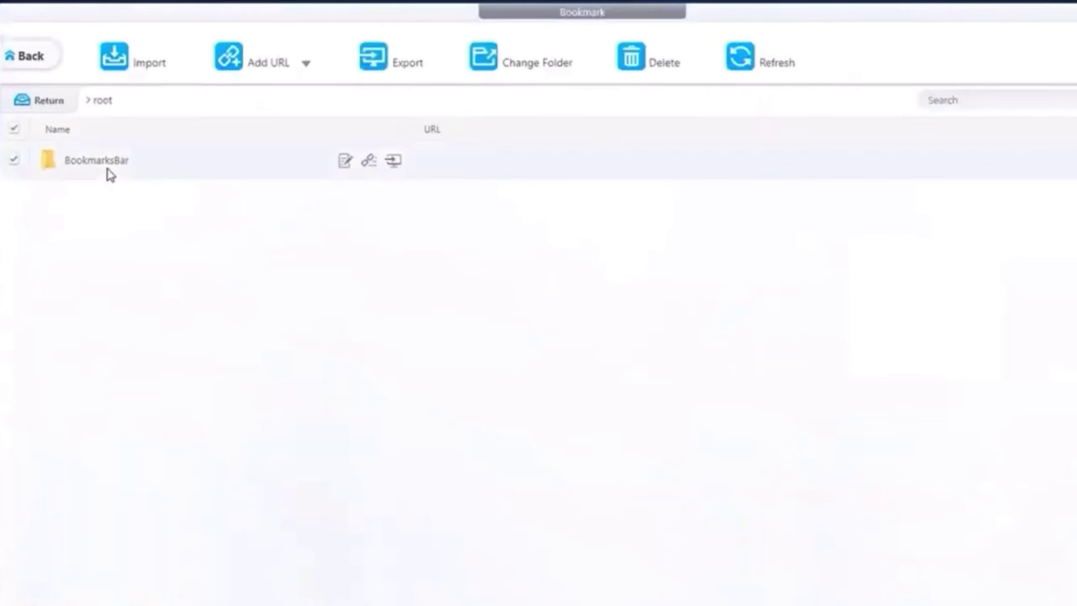
double_click(106, 172)
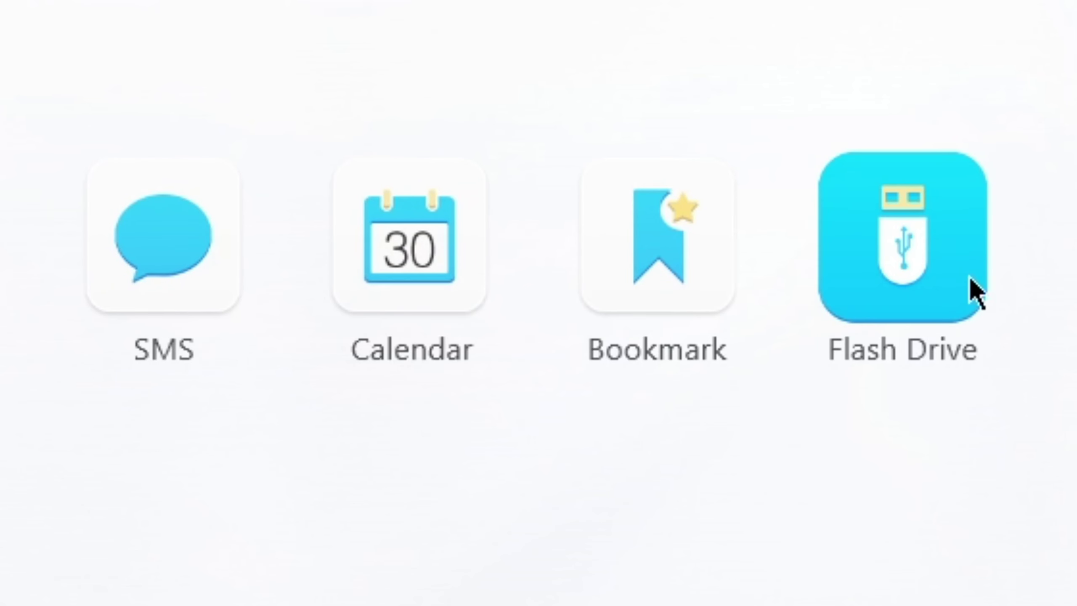
Step: Import two 4.3 MB MP3 files into the Flash Drive storage
click(880, 296)
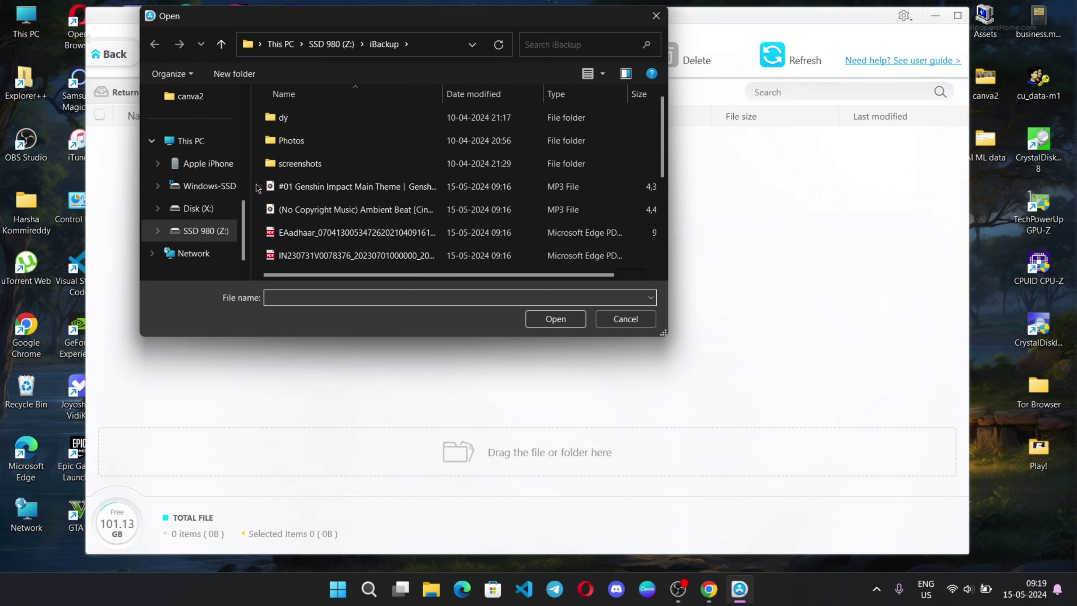
click(297, 186)
shift+click(297, 209)
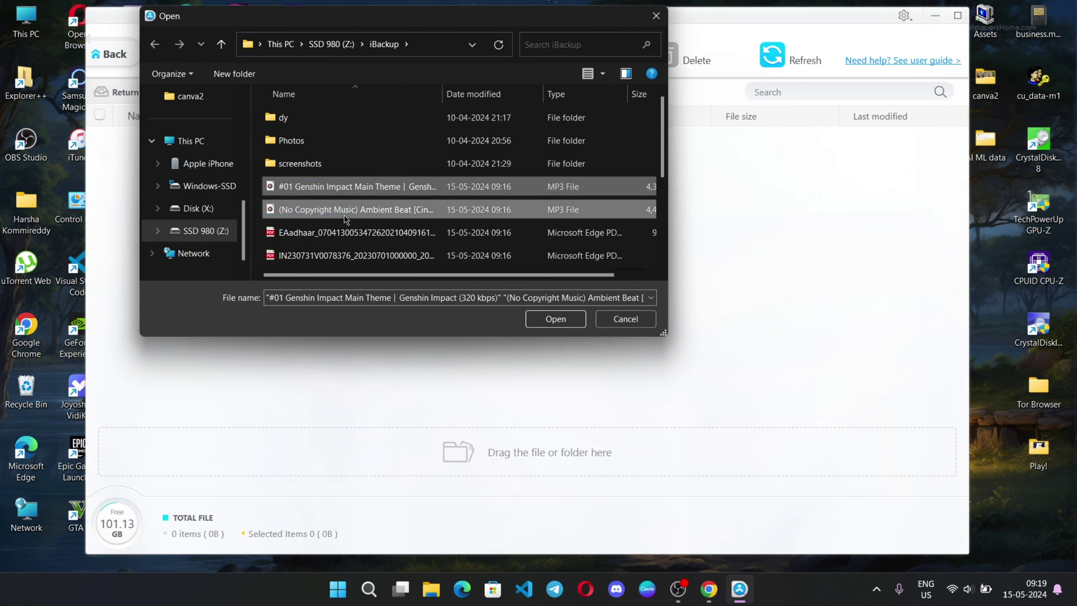
click(555, 318)
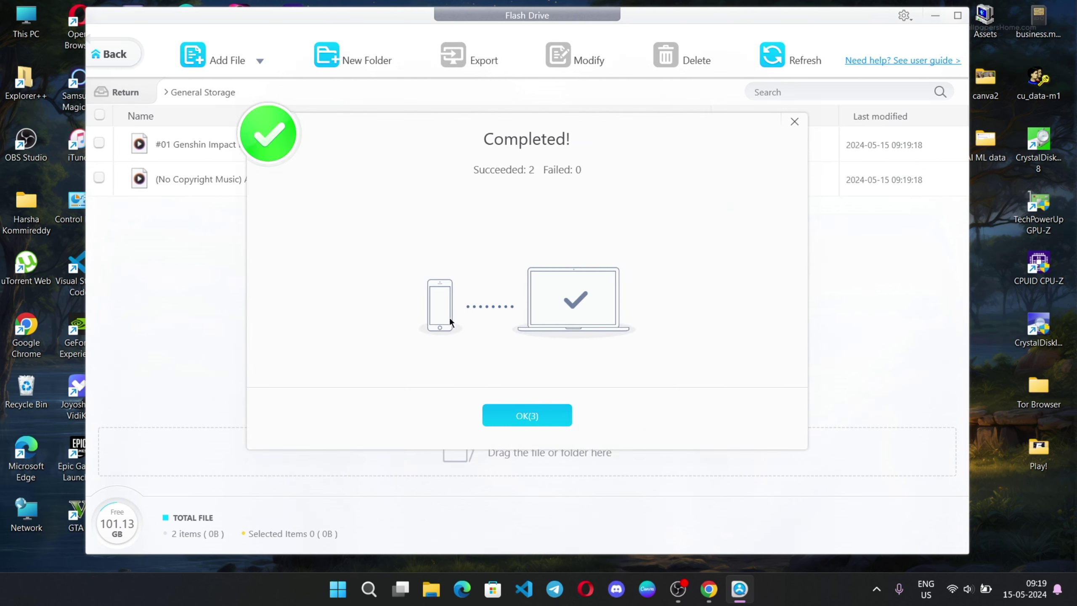
click(520, 415)
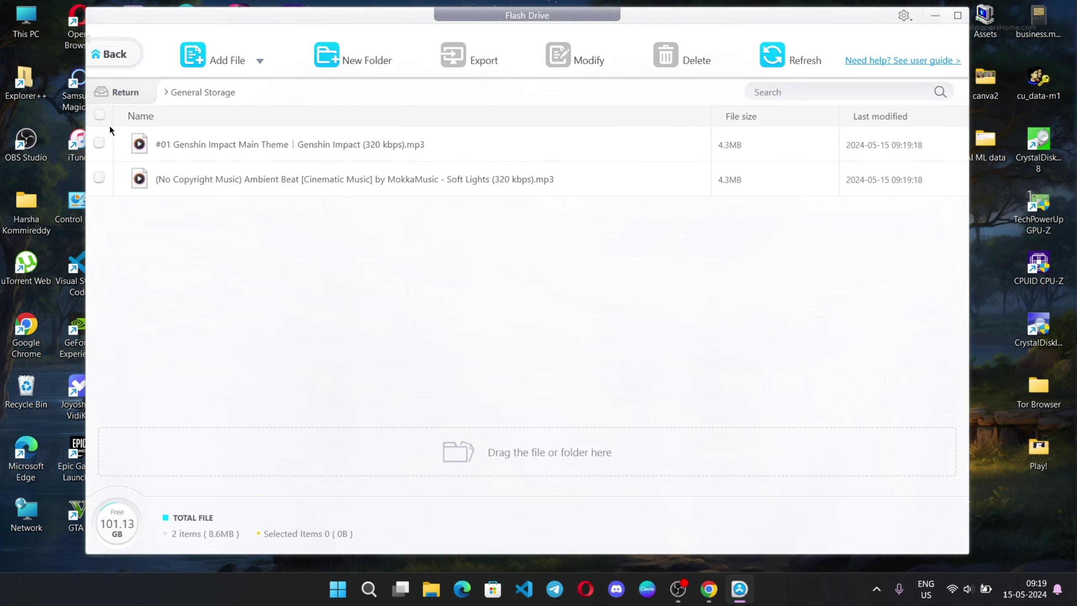
Step: Select both MP3s and delete them, leaving the Flash Drive with 0 items
click(99, 116)
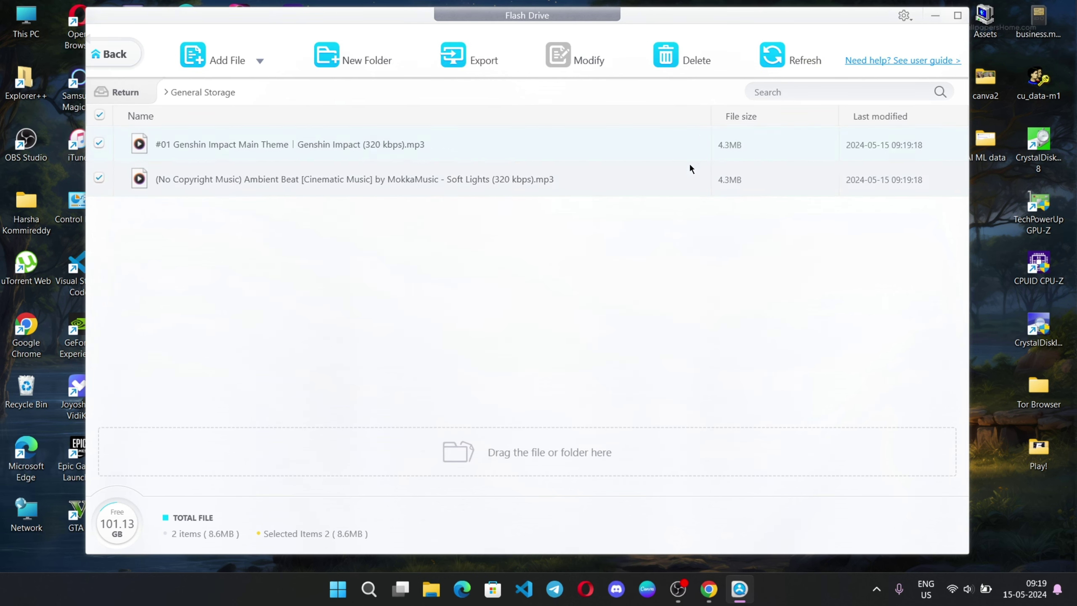
click(664, 68)
click(601, 413)
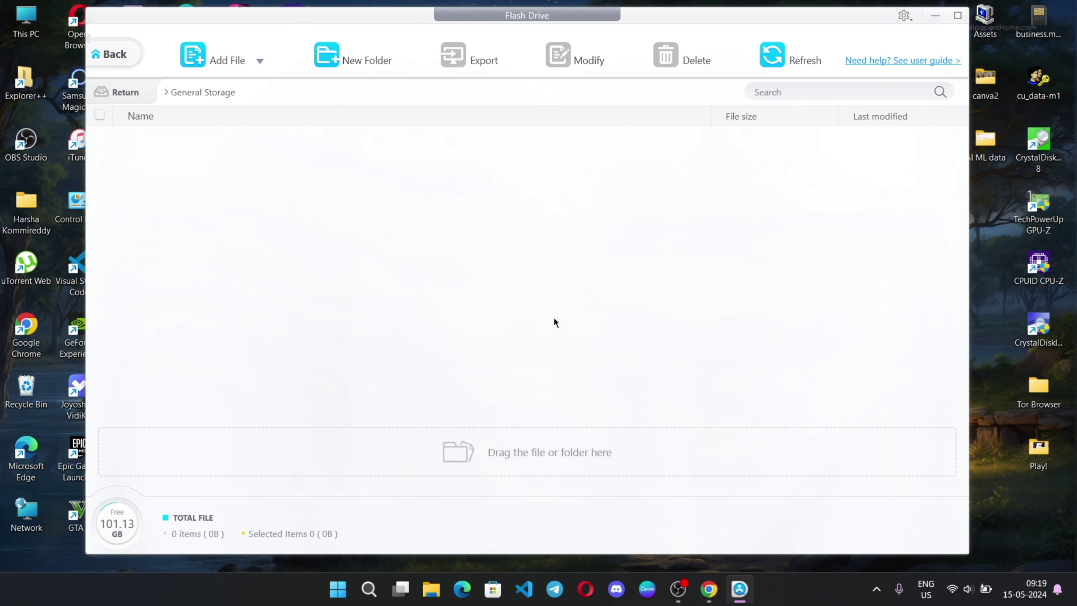
Step: Go back from the Flash Drive window to the home screen
click(140, 55)
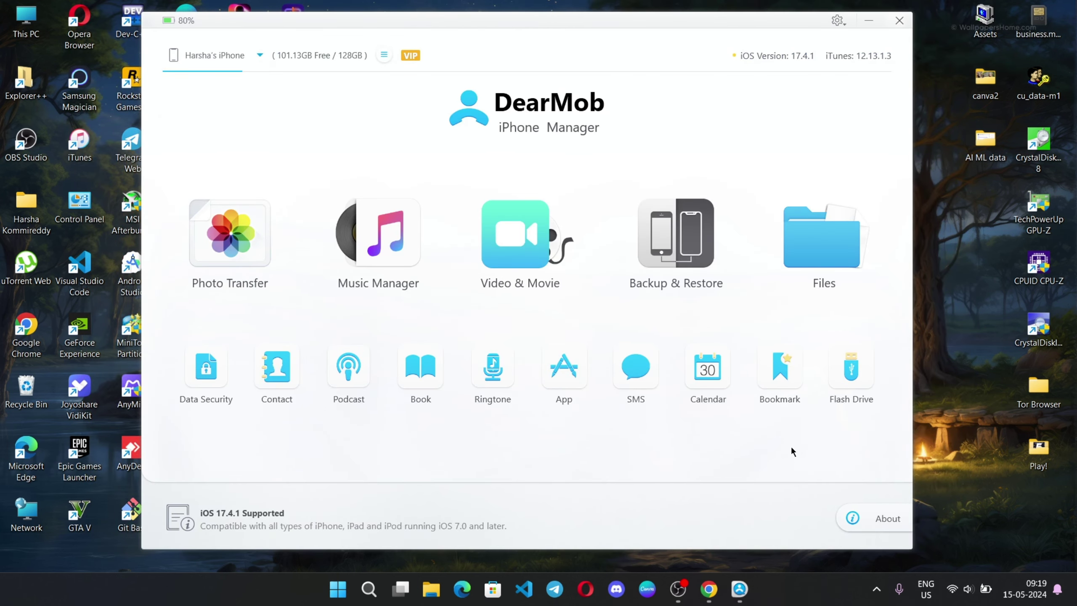